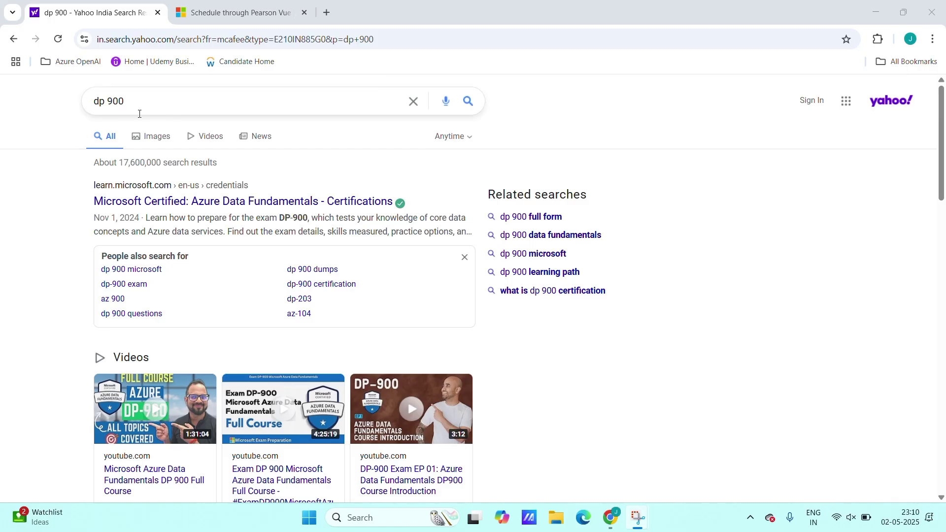
# Step: Rerun the 'dp 900' search and look over the results
pyautogui.click(117, 107)
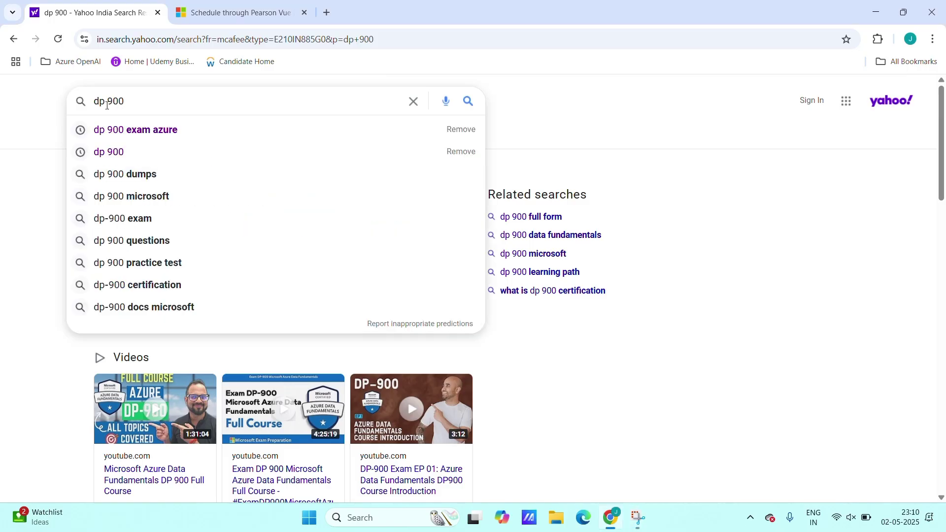
pyautogui.click(48, 136)
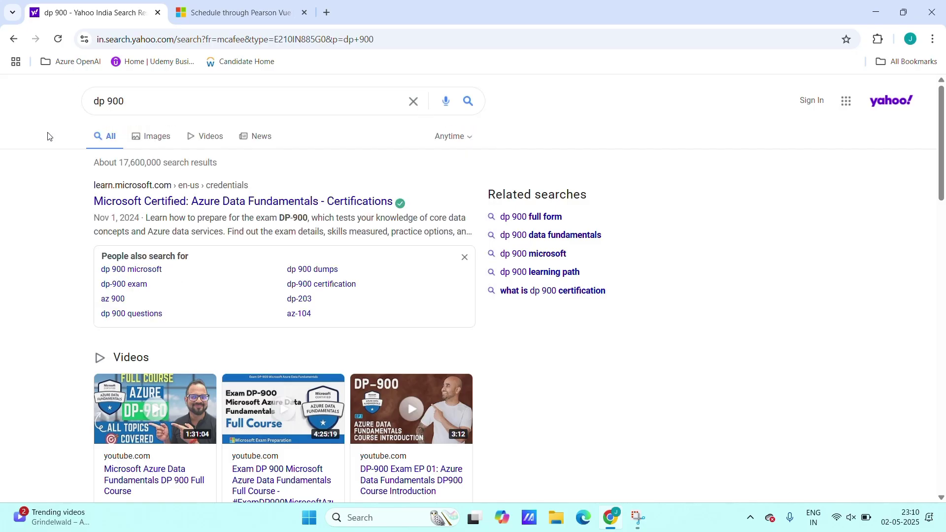
pyautogui.click(137, 100)
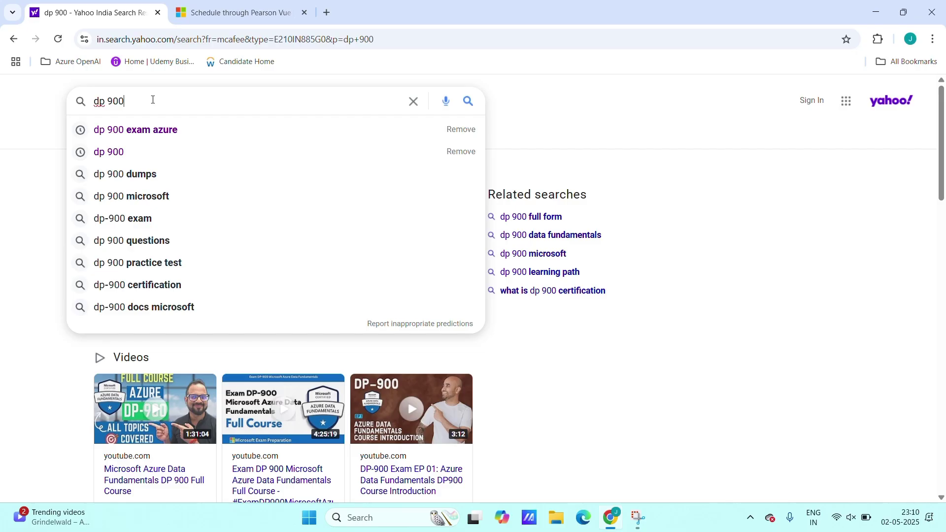
pyautogui.press('Return')
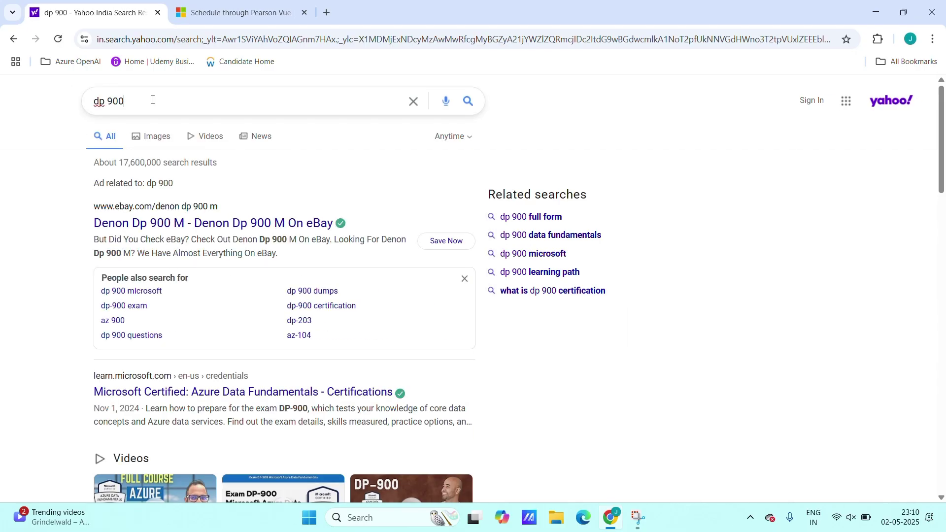
pyautogui.click(146, 110)
pyautogui.press('Return')
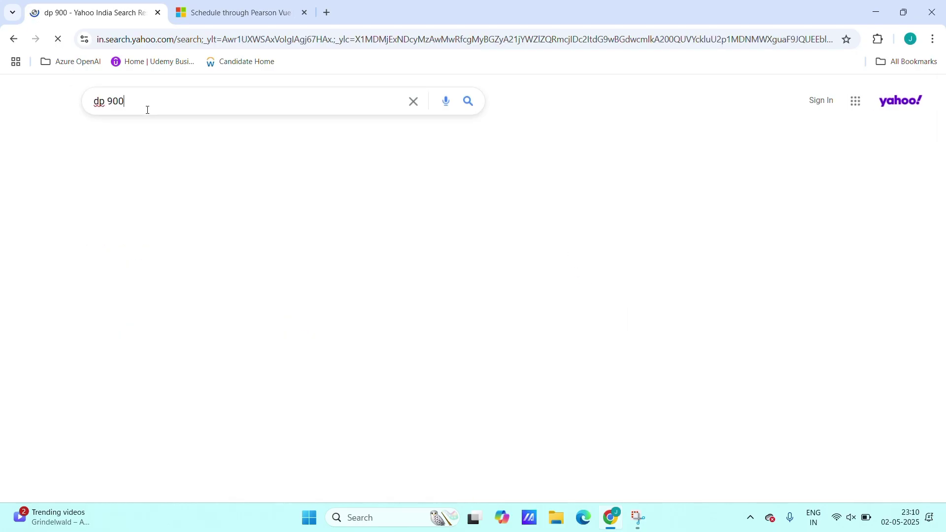
pyautogui.scroll(-2, 64, 268)
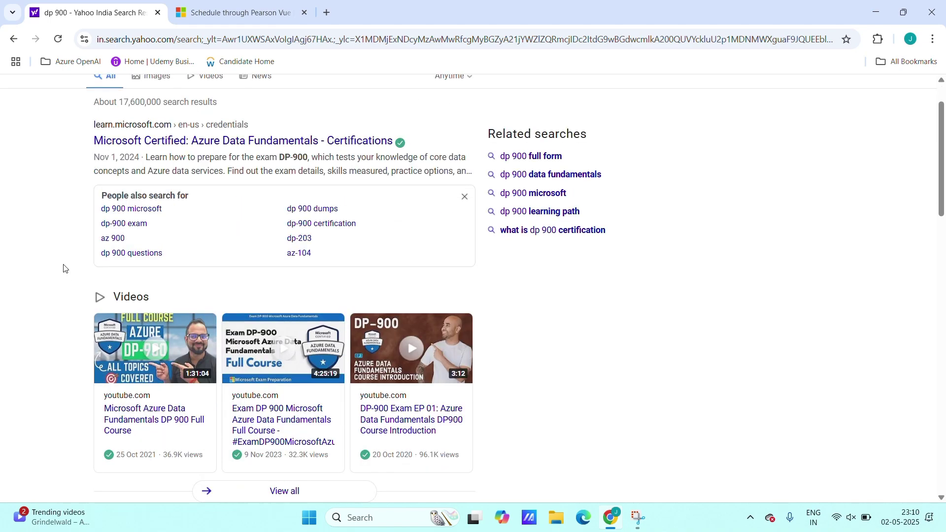
pyautogui.scroll(2, 69, 241)
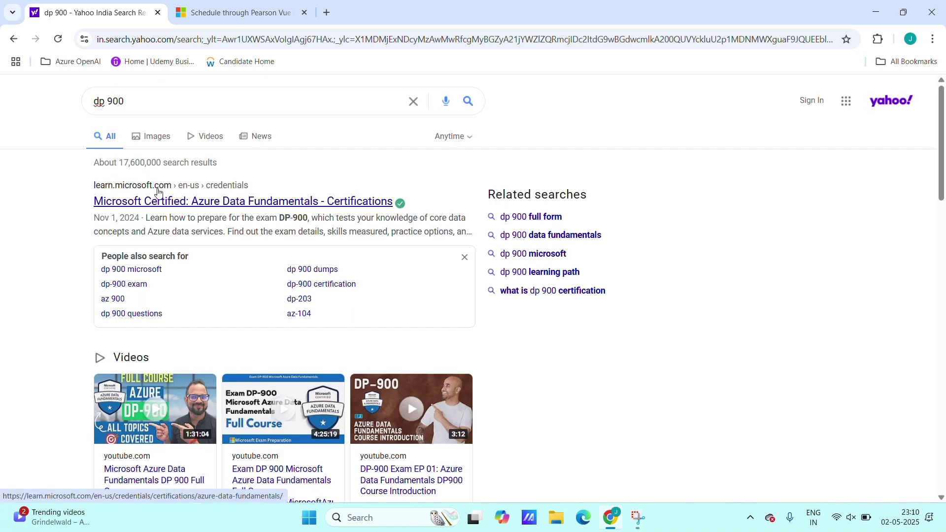
# Step: Open the Azure Data Fundamentals certification page and start scheduling the exam through Pearson Vue
pyautogui.click(123, 205)
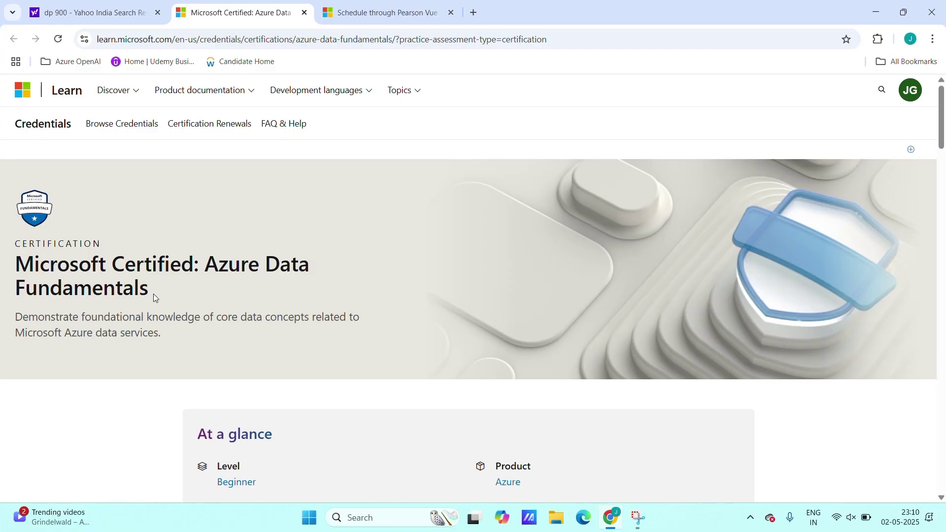
pyautogui.scroll(-5, 153, 296)
pyautogui.scroll(-13, 154, 297)
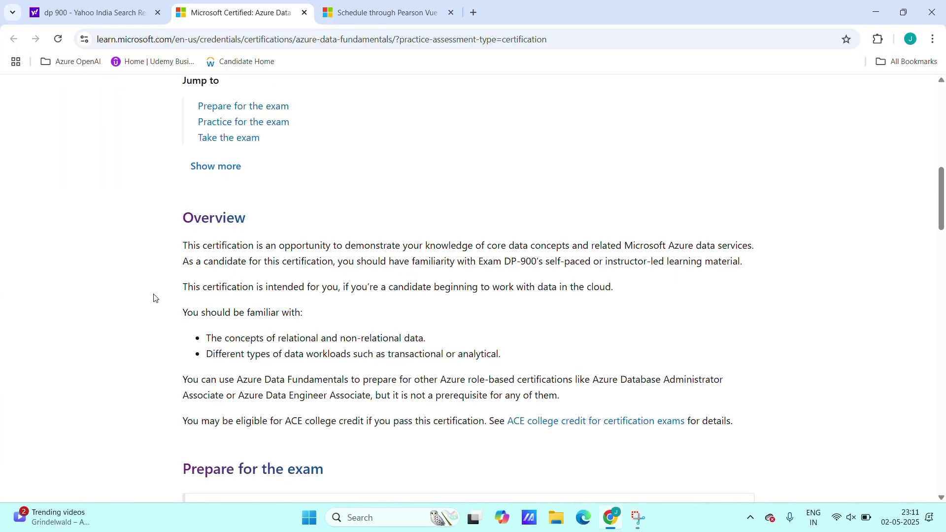
pyautogui.scroll(-2, 154, 297)
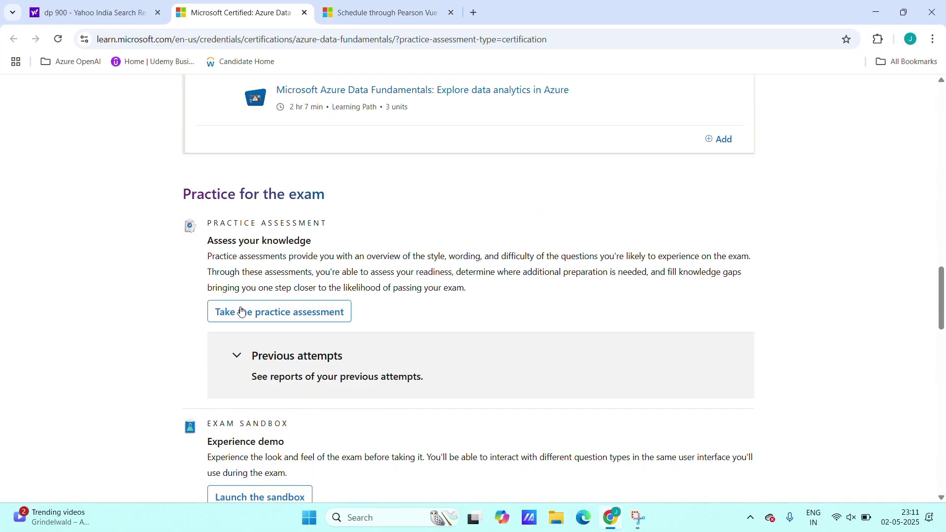
pyautogui.scroll(-2, 158, 332)
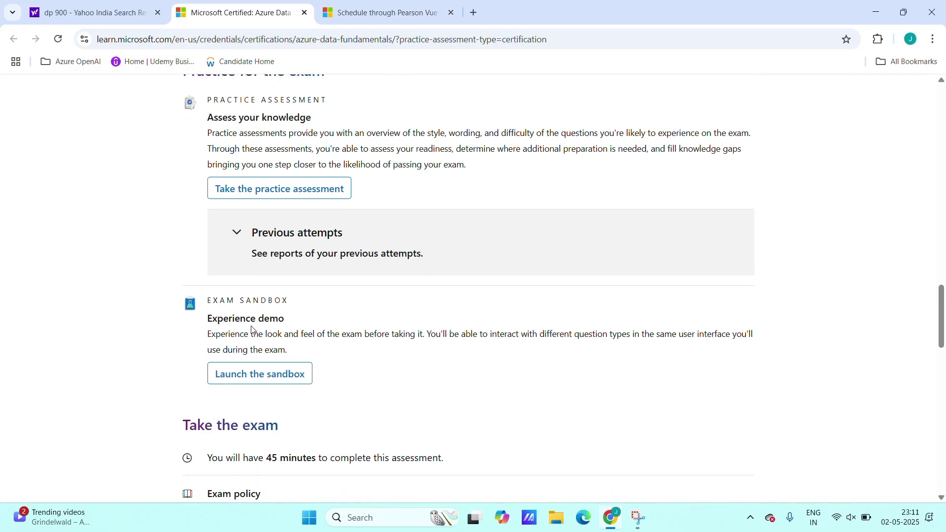
pyautogui.scroll(-1, 143, 350)
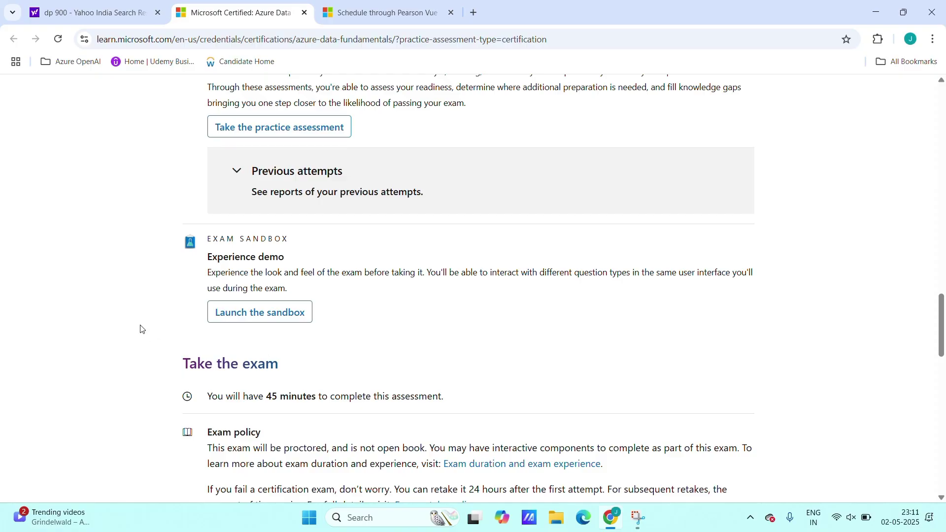
pyautogui.scroll(-3, 142, 329)
pyautogui.scroll(-5, 141, 328)
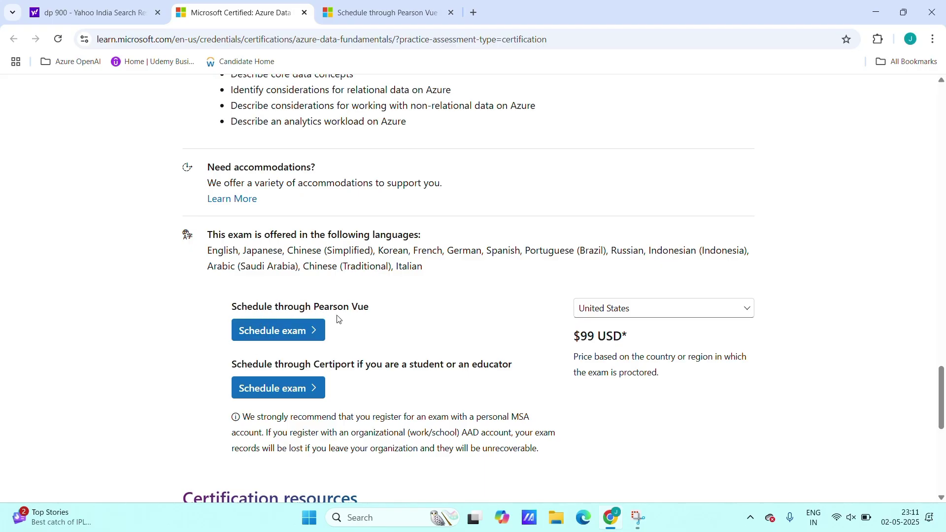
pyautogui.click(265, 336)
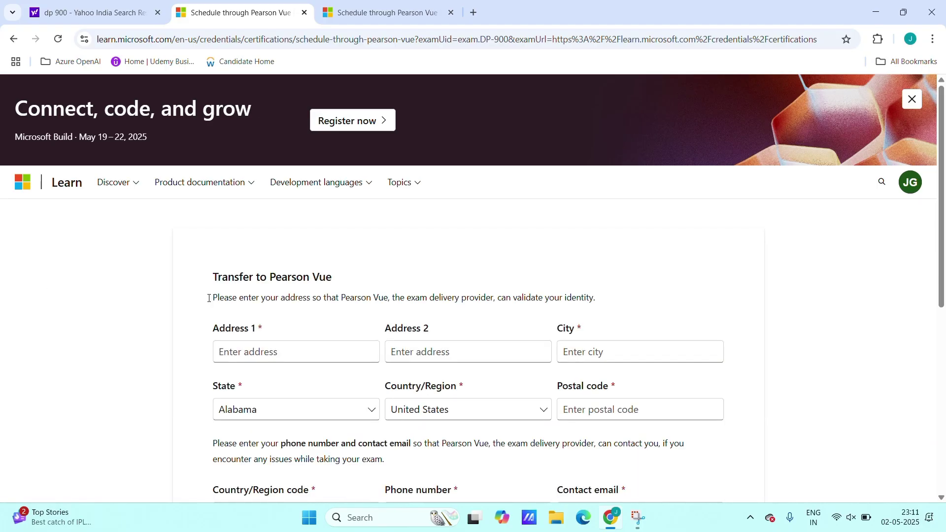
# Step: Skip the Transfer to Pearson Vue form and go to the Pearson VUE DP-900 options tab
pyautogui.scroll(-6, 155, 311)
pyautogui.scroll(3, 152, 310)
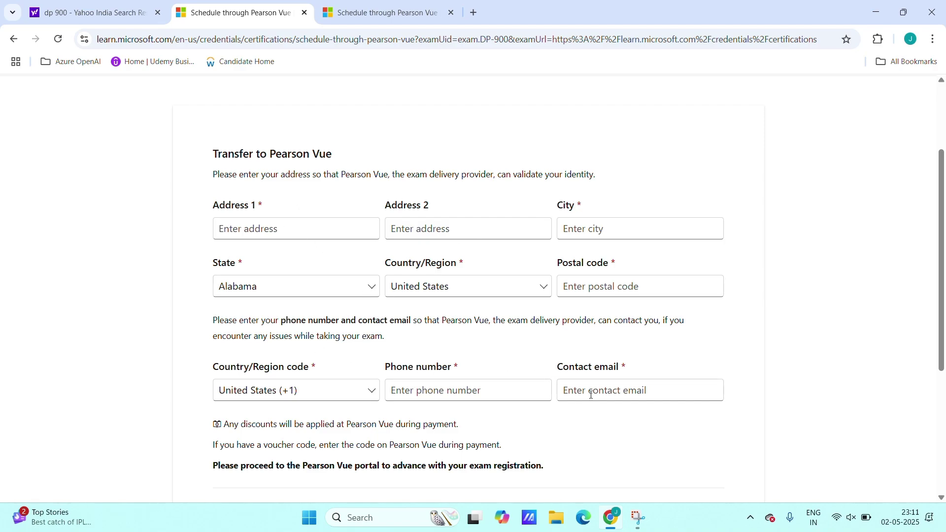
pyautogui.scroll(-2, 443, 325)
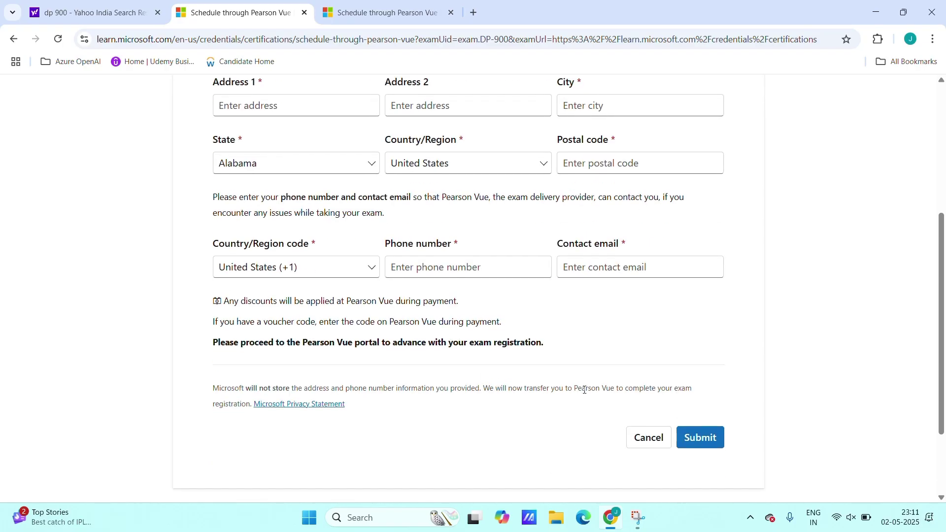
pyautogui.scroll(5, 530, 401)
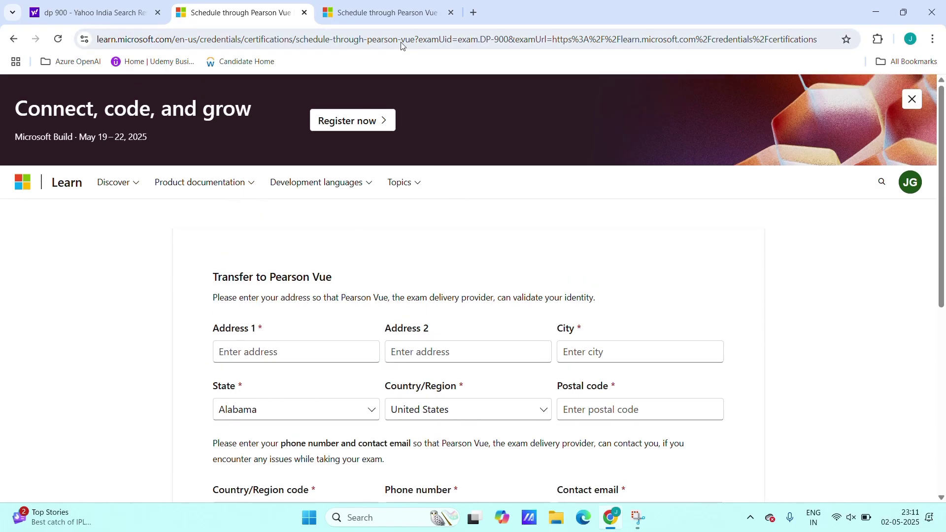
pyautogui.click(407, 21)
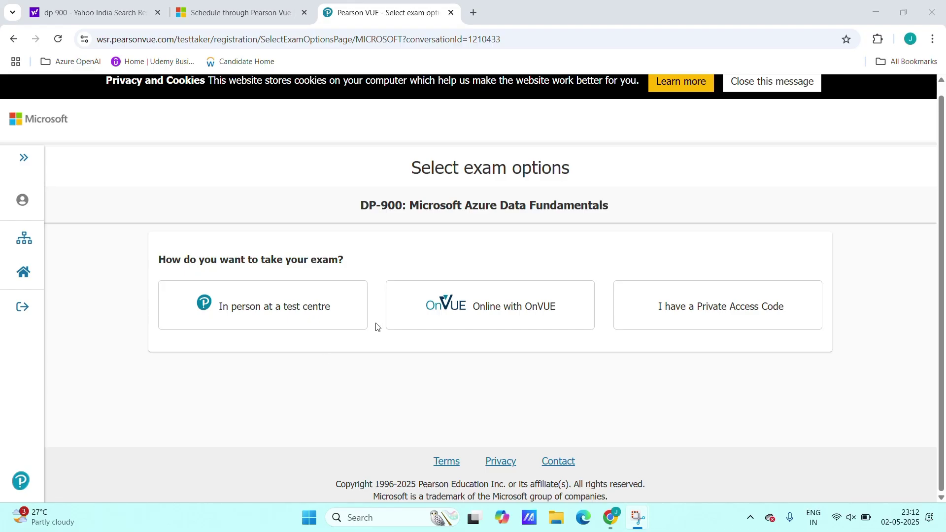
# Step: Pick 'Online with OnVUE' as the DP-900 delivery method and proceed to language selection
pyautogui.click(520, 313)
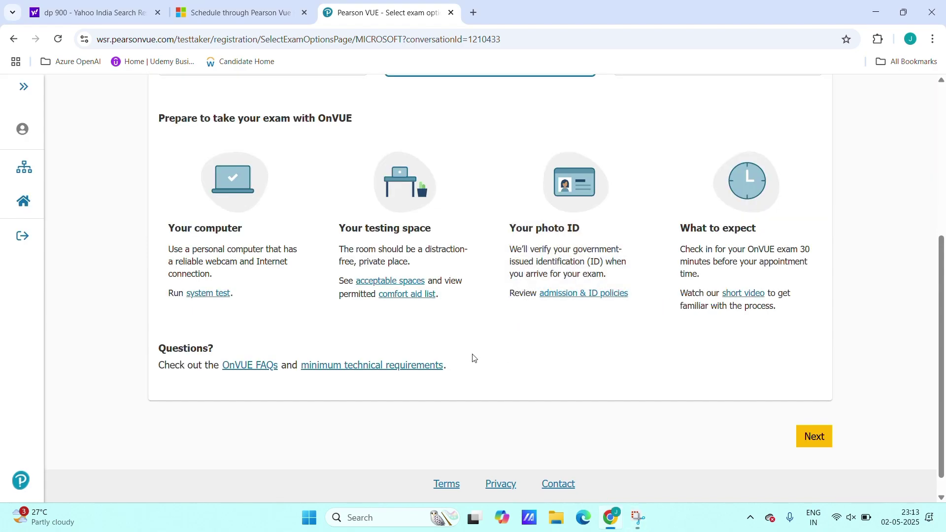
pyautogui.scroll(5, 472, 358)
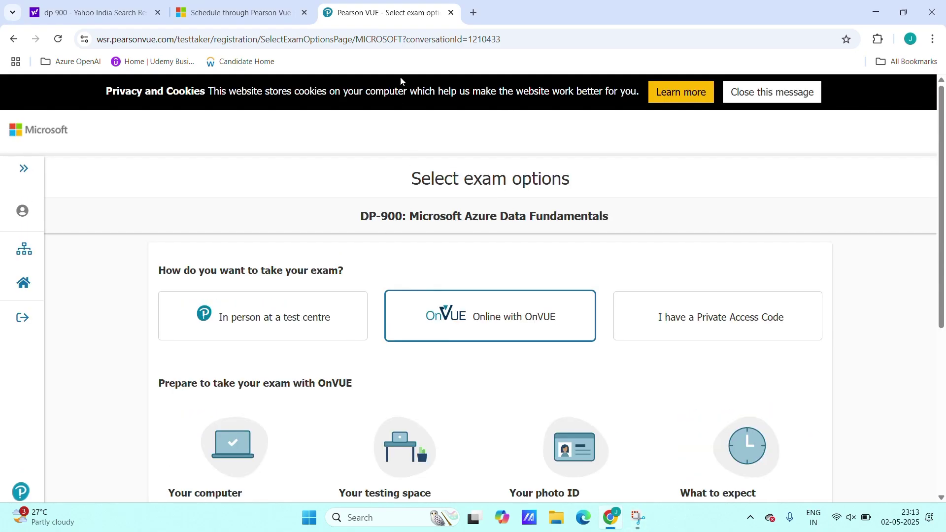
pyautogui.scroll(-5, 431, 117)
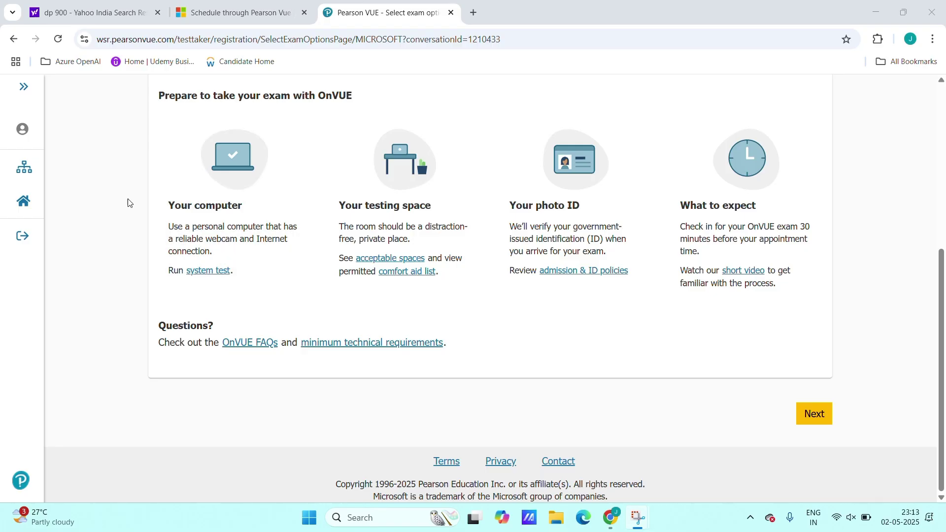
pyautogui.scroll(1, 129, 202)
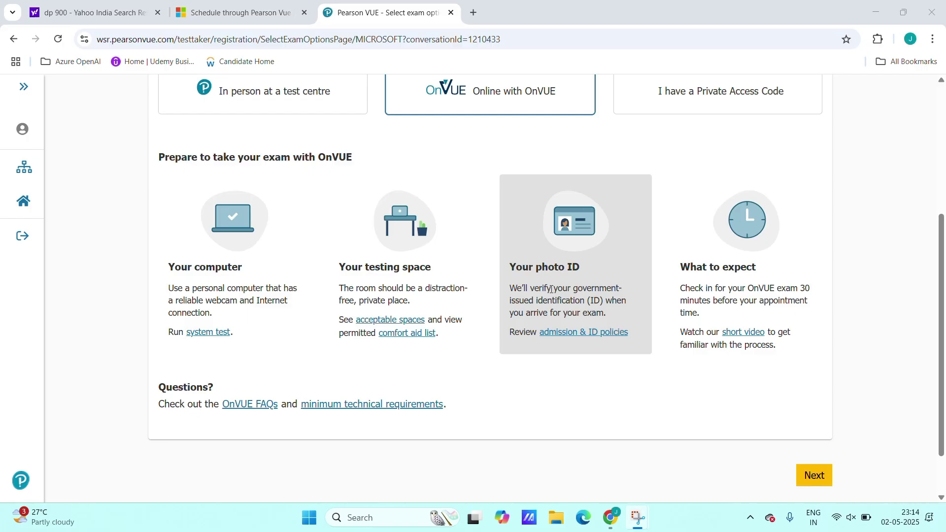
pyautogui.scroll(2, 551, 289)
pyautogui.scroll(-1, 545, 306)
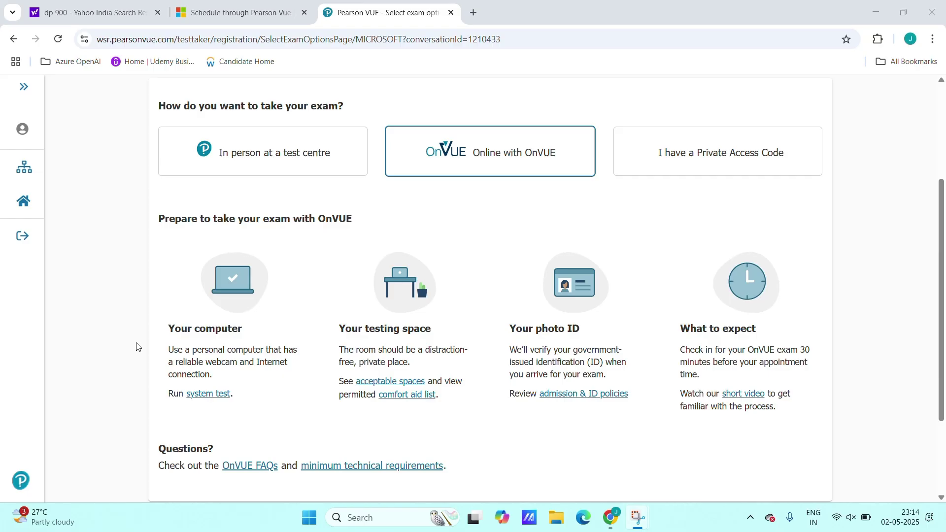
pyautogui.scroll(3, 136, 345)
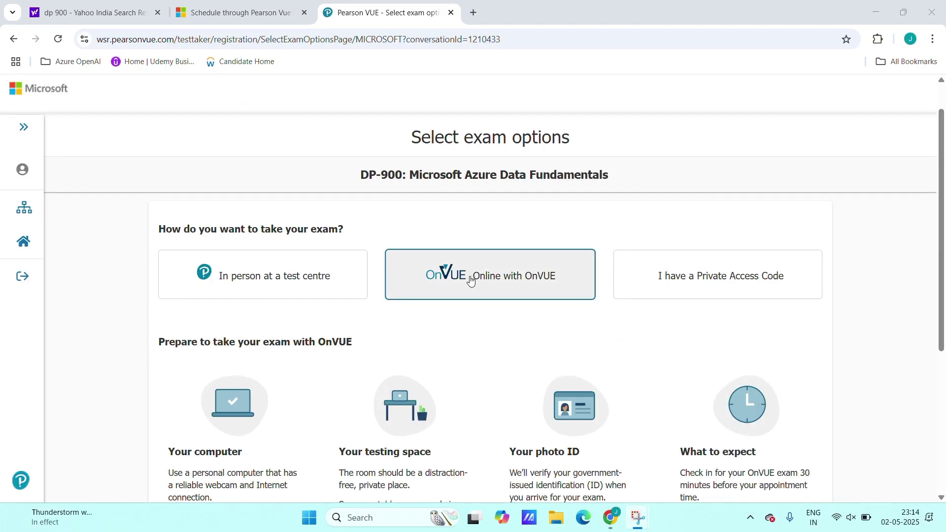
pyautogui.scroll(-1, 121, 363)
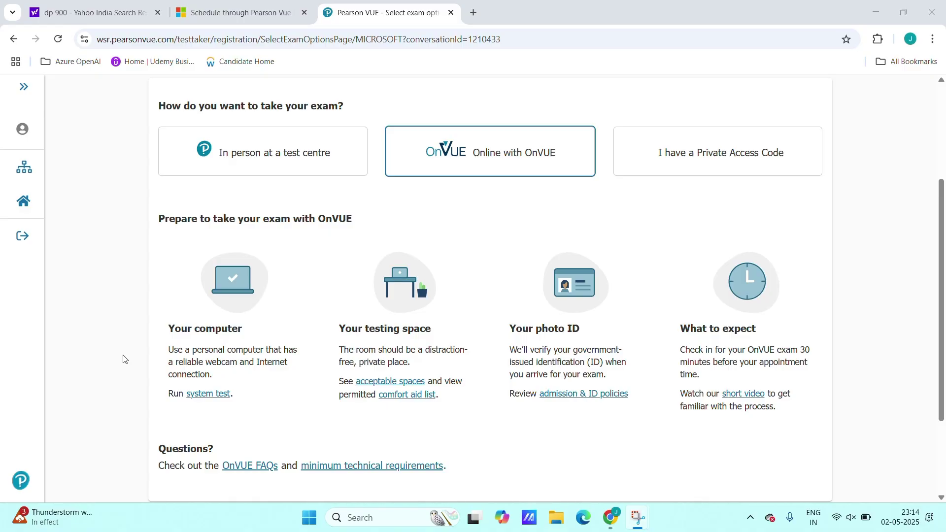
pyautogui.scroll(-2, 125, 360)
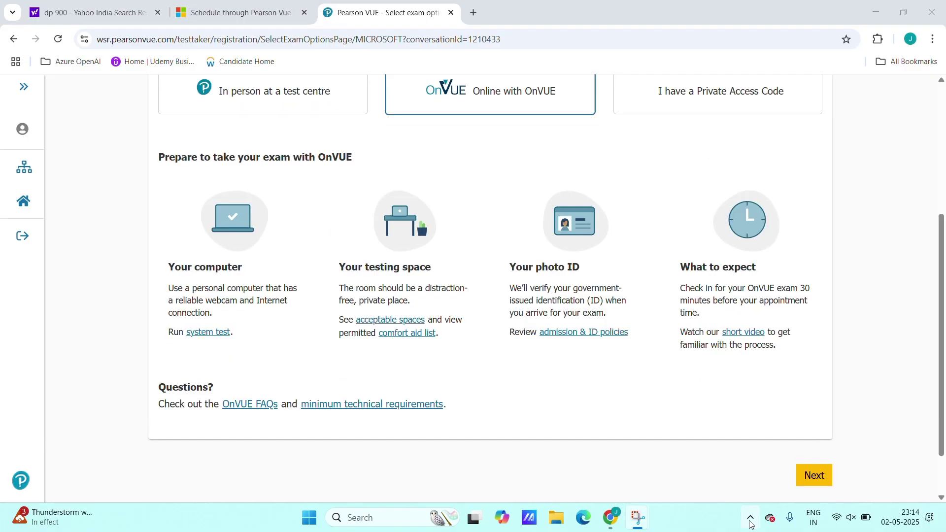
pyautogui.click(810, 474)
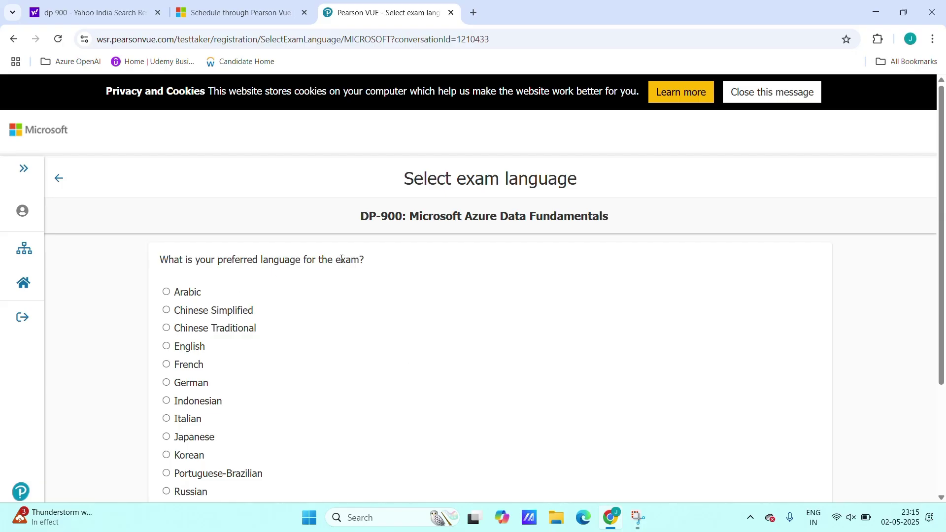
# Step: Select English as the DP-900 exam language and continue
pyautogui.click(188, 347)
pyautogui.scroll(-2, 236, 371)
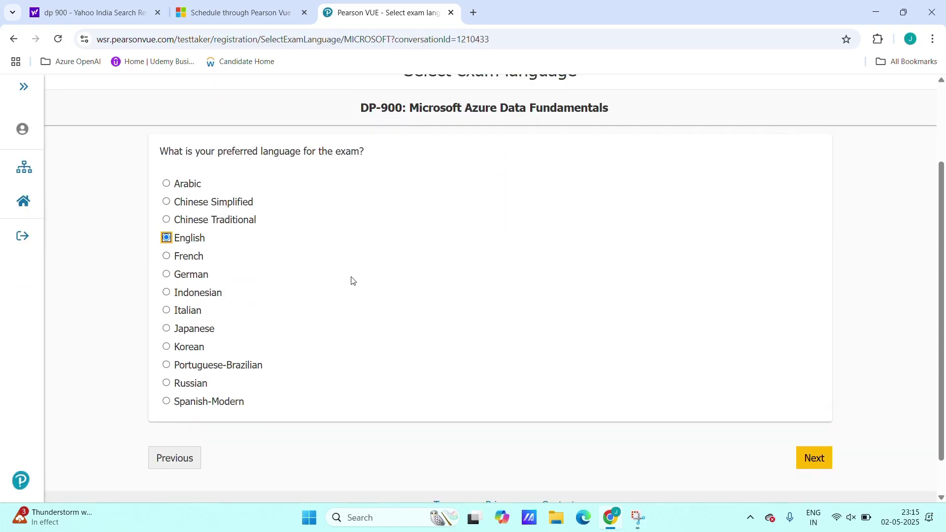
pyautogui.scroll(1, 704, 363)
pyautogui.scroll(-1, 837, 438)
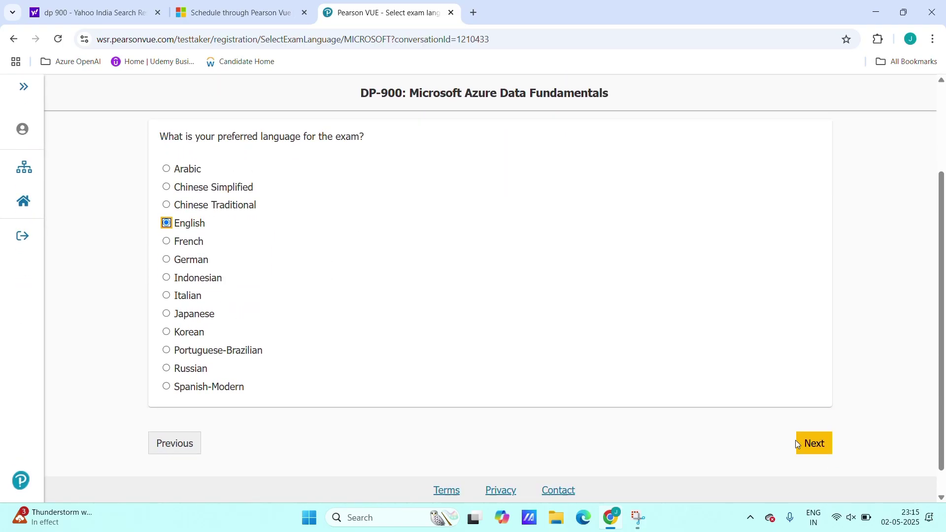
pyautogui.click(798, 442)
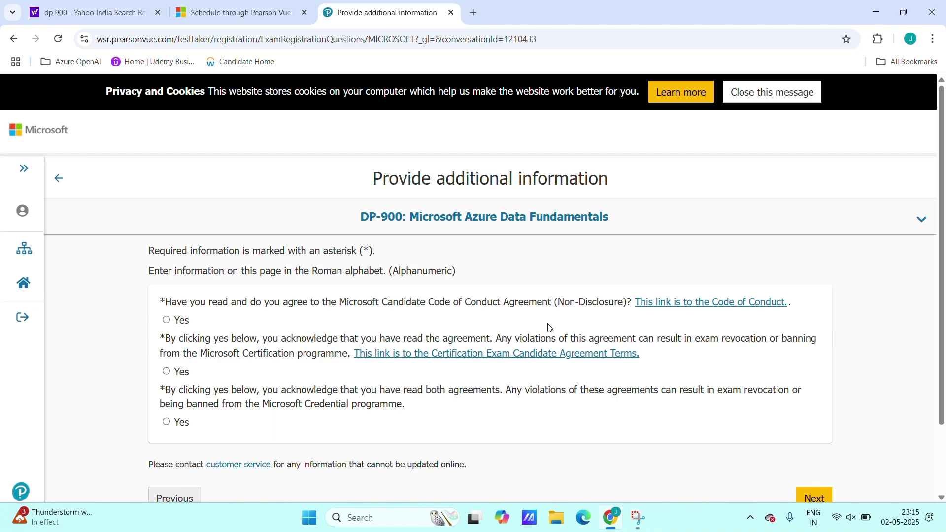
# Step: Answer Yes to the Code of Conduct and Candidate Agreement questions, leaving the third open
pyautogui.click(166, 320)
pyautogui.scroll(-1, 241, 289)
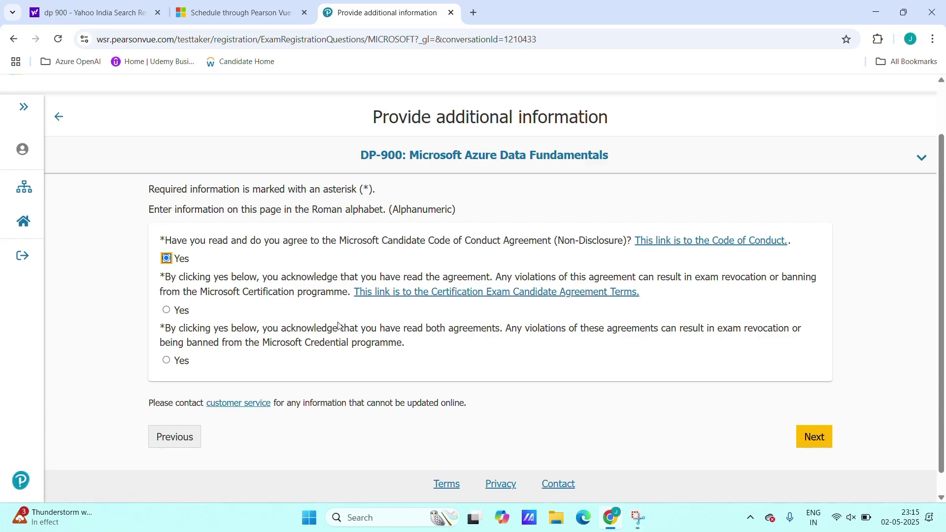
pyautogui.click(166, 310)
# Step: Open the Candidate Agreement Terms in a new tab and read down to section 7
pyautogui.rightClick(413, 295)
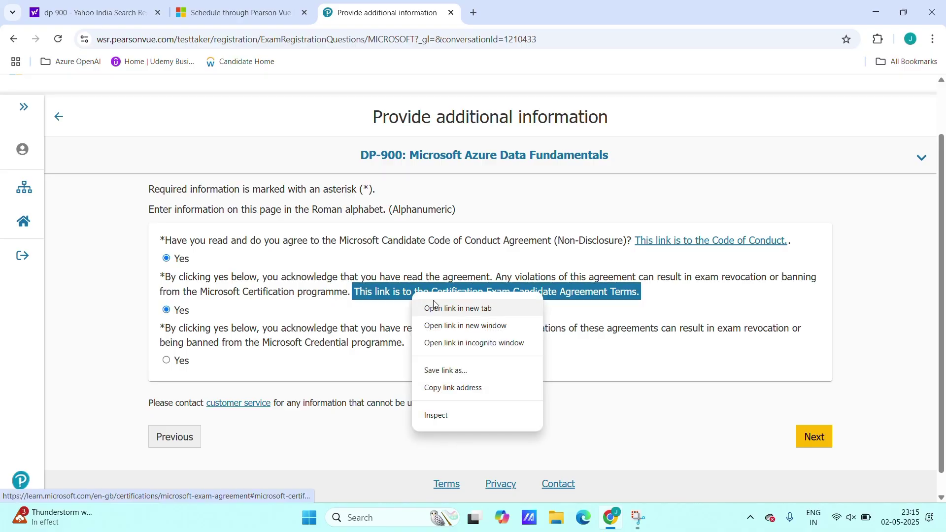
pyautogui.press('Escape')
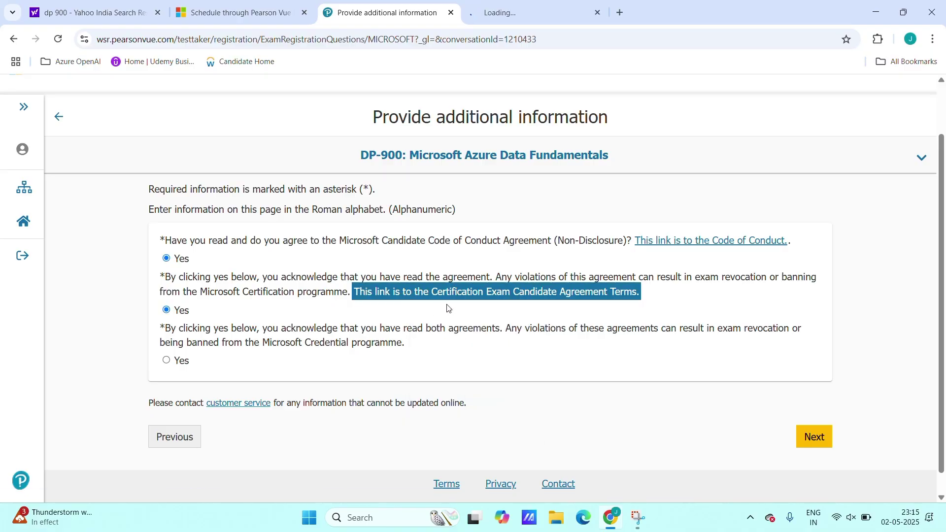
pyautogui.click(581, 14)
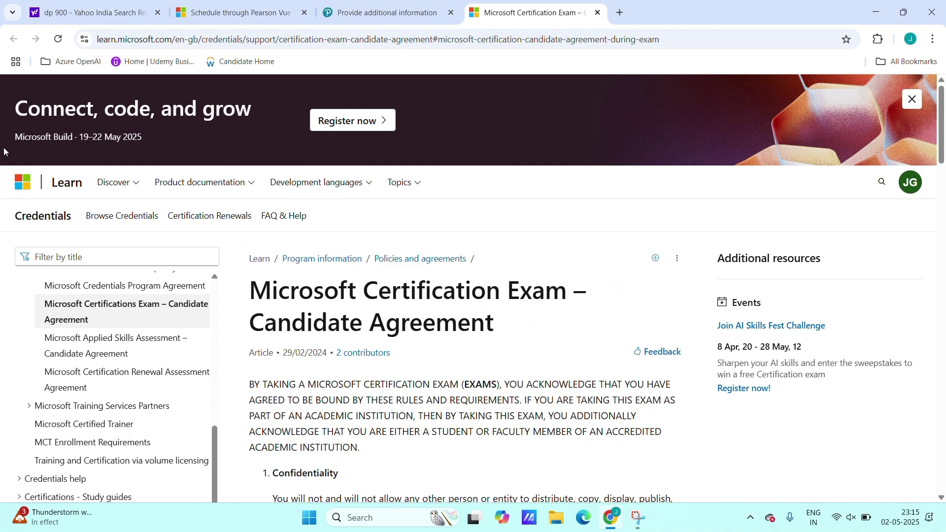
pyautogui.scroll(-3, 403, 369)
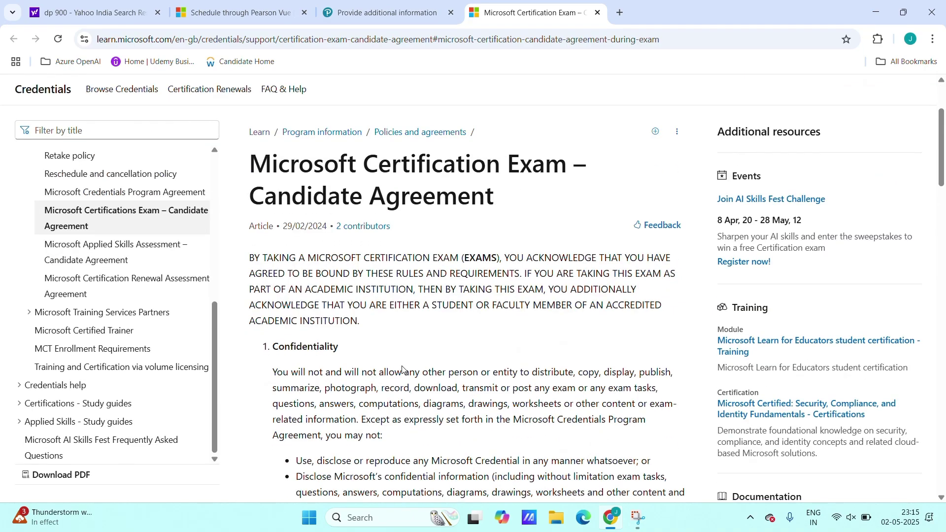
pyautogui.scroll(-17, 402, 369)
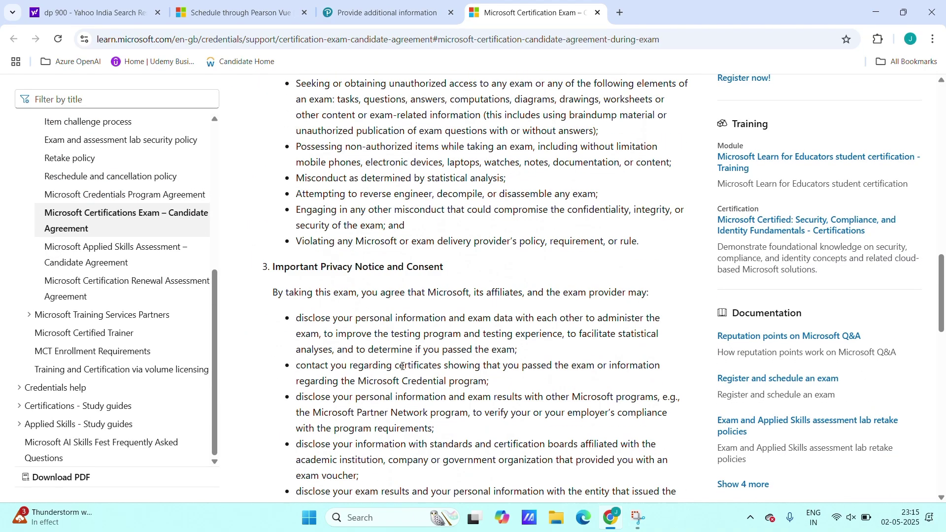
pyautogui.scroll(-17, 403, 366)
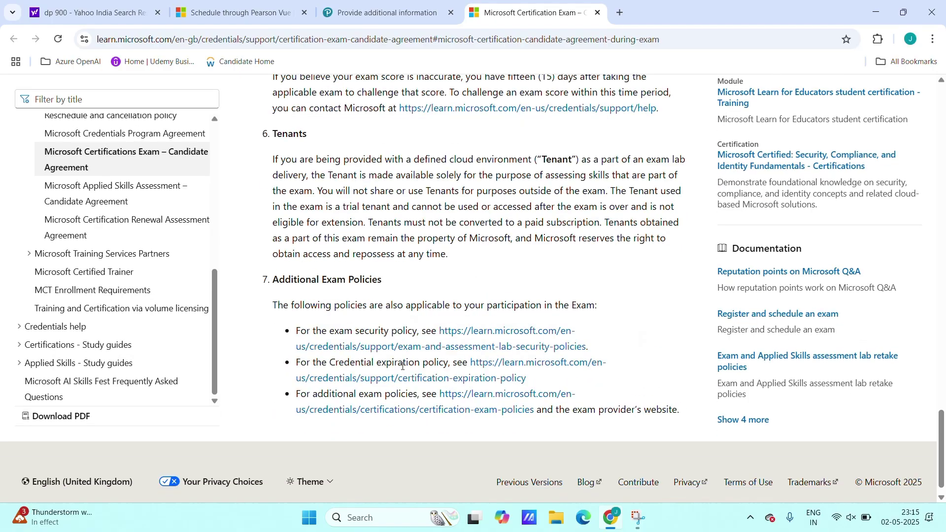
# Step: Back on Pearson VUE, answer Yes to the third agreement question and submit the answers
pyautogui.scroll(20, 402, 366)
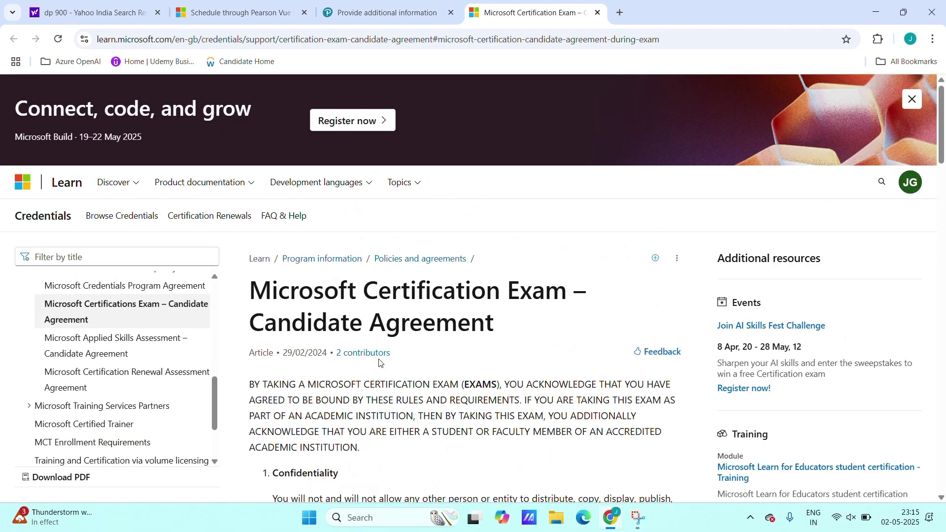
pyautogui.click(353, 15)
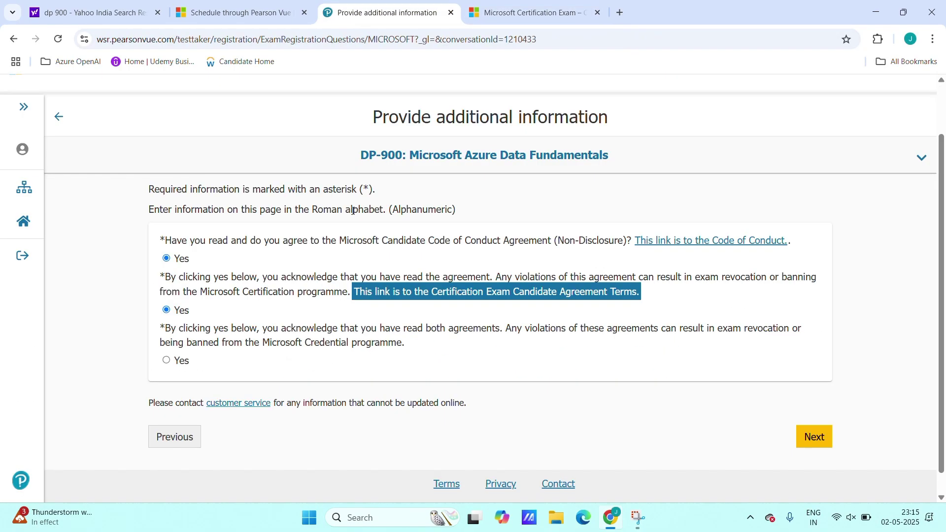
pyautogui.click(502, 317)
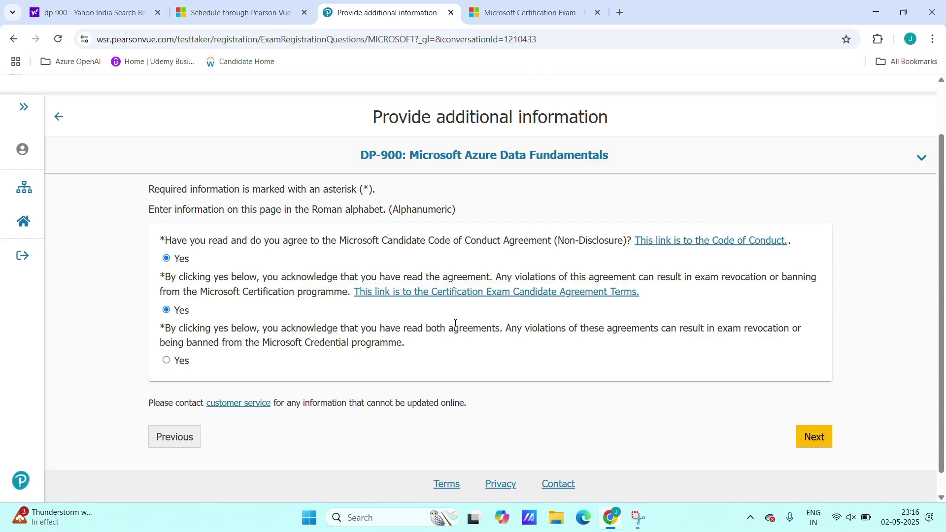
pyautogui.click(166, 360)
pyautogui.click(832, 444)
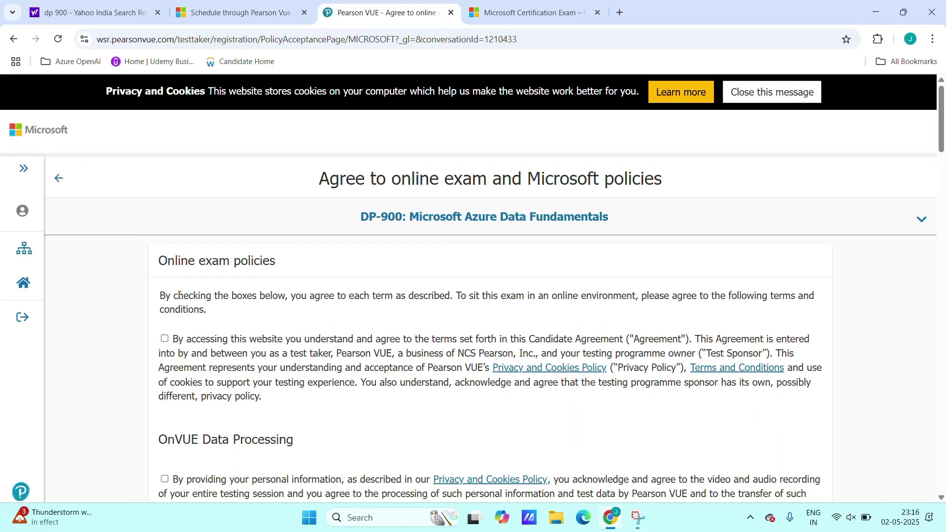
# Step: Accept the Candidate Agreement terms, OnVUE data processing consent and online-proctoring monitoring consent
pyautogui.scroll(-15, 201, 297)
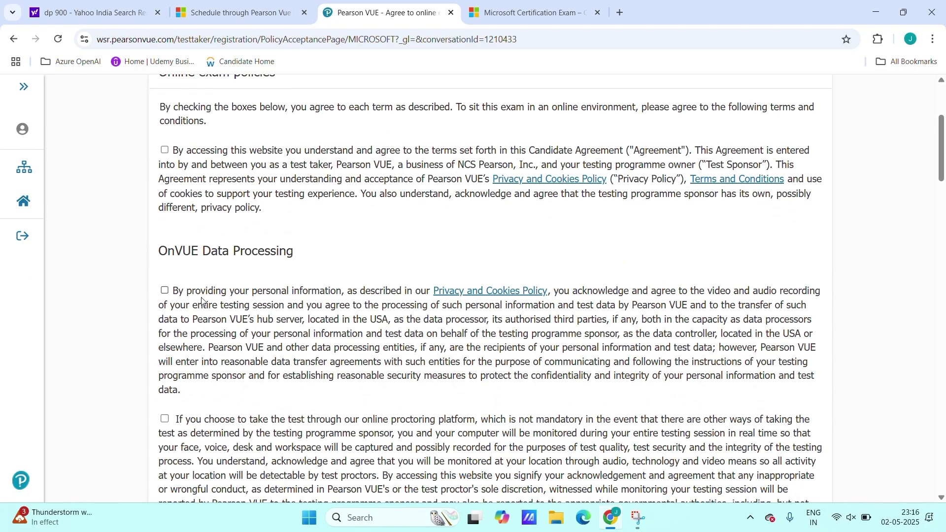
pyautogui.scroll(-20, 202, 299)
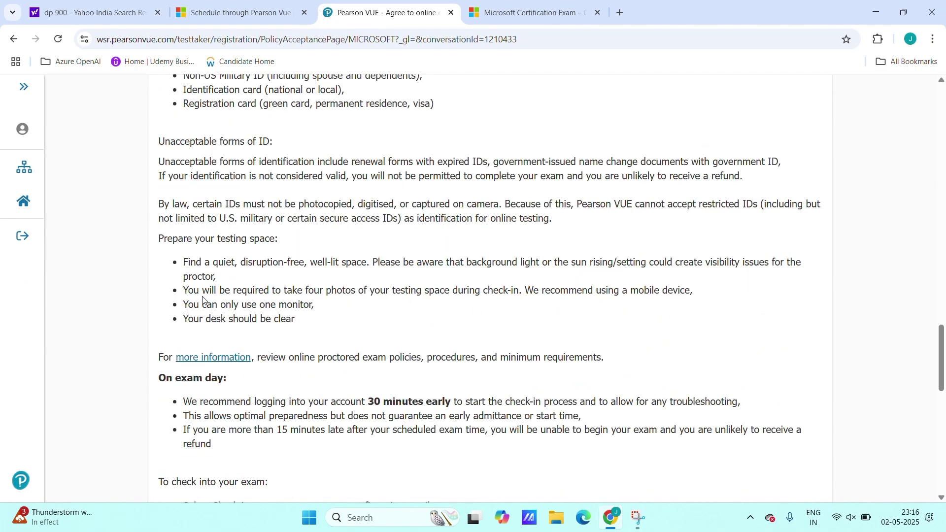
pyautogui.scroll(-4, 202, 299)
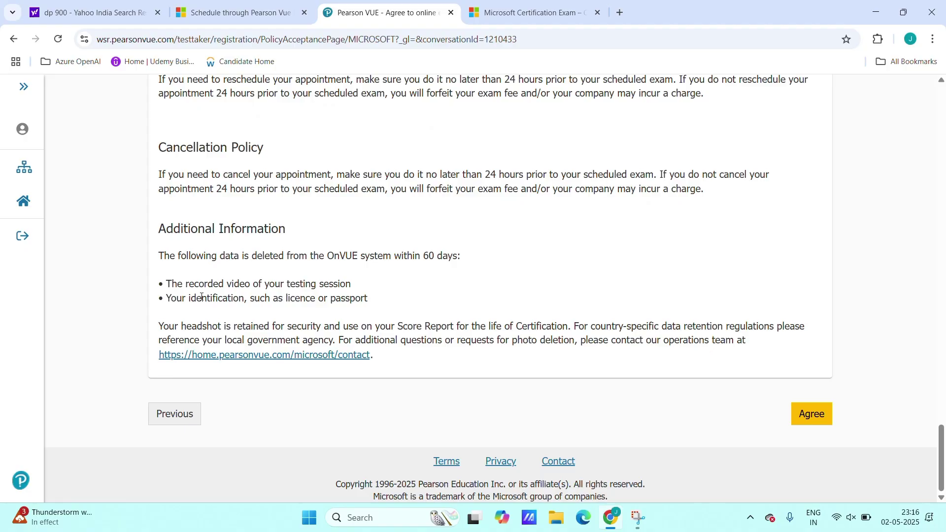
pyautogui.scroll(20, 202, 298)
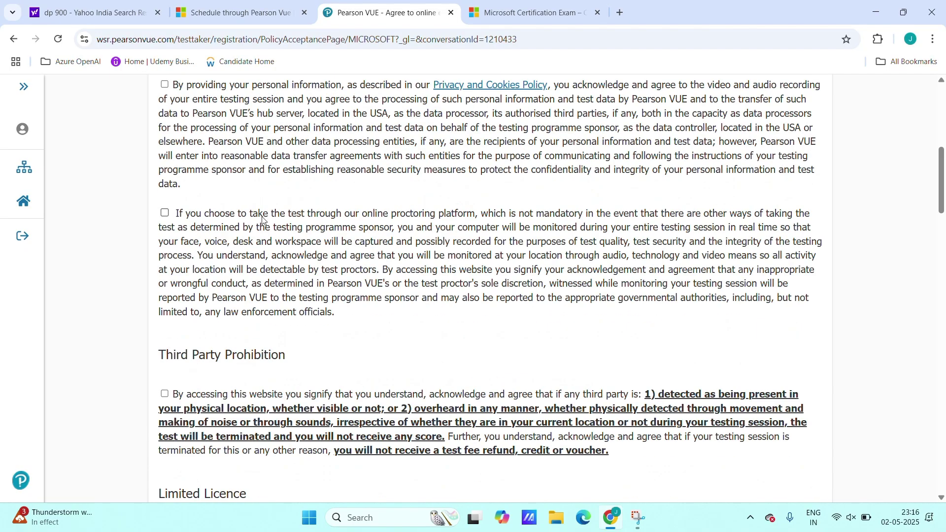
pyautogui.press('Home')
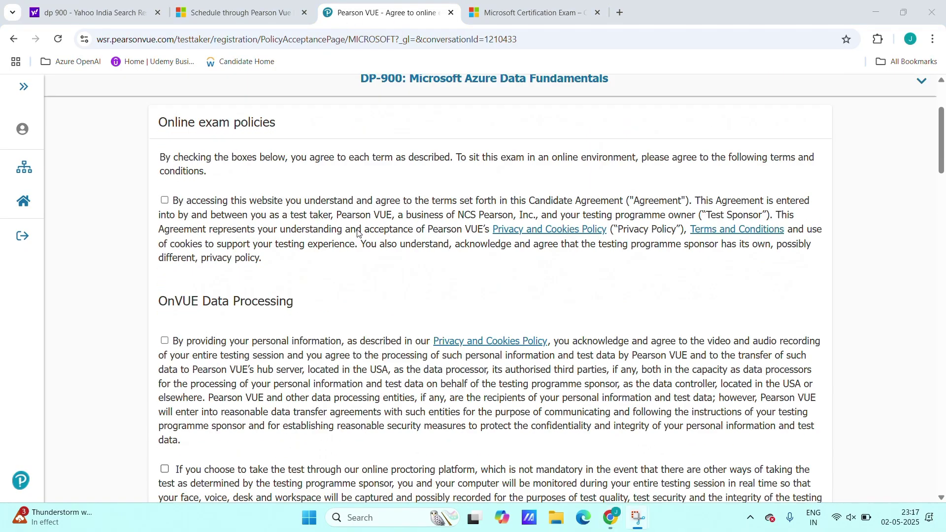
pyautogui.scroll(-3, 222, 225)
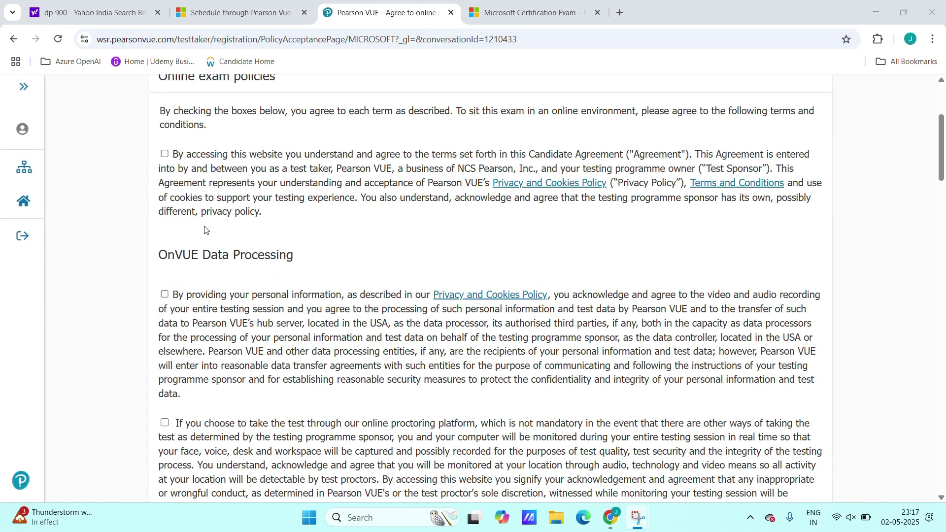
pyautogui.click(164, 154)
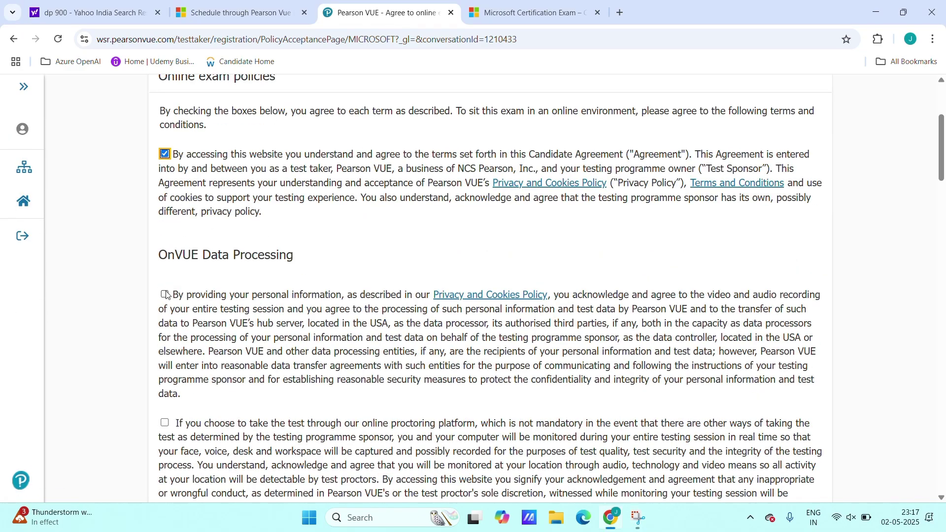
pyautogui.click(164, 295)
pyautogui.scroll(-2, 156, 309)
pyautogui.click(164, 300)
pyautogui.scroll(-3, 162, 303)
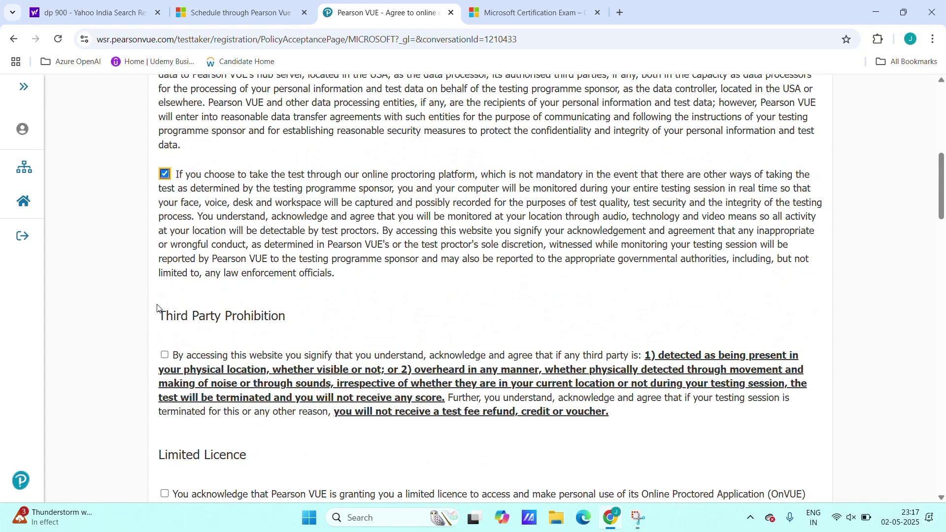
# Step: Accept the Third Party Prohibition, Limited Licence, Facial Comparison and Testing Space Verification policies
pyautogui.click(165, 296)
pyautogui.scroll(-2, 167, 299)
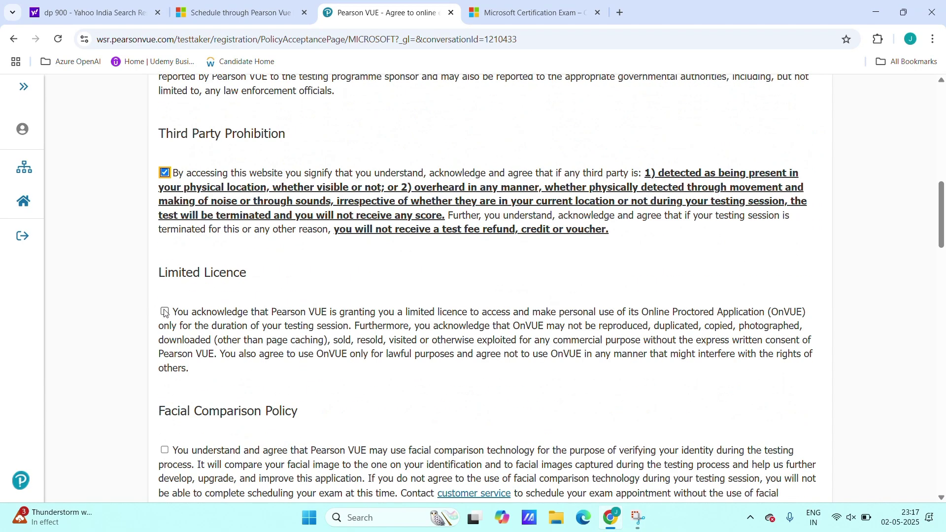
pyautogui.click(164, 312)
pyautogui.scroll(-3, 152, 313)
pyautogui.click(164, 265)
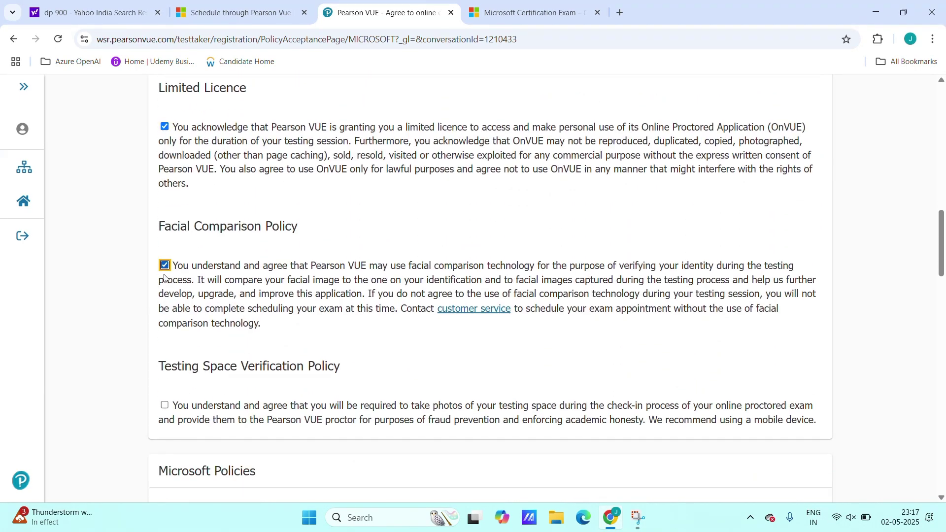
pyautogui.click(168, 406)
pyautogui.scroll(-7, 197, 370)
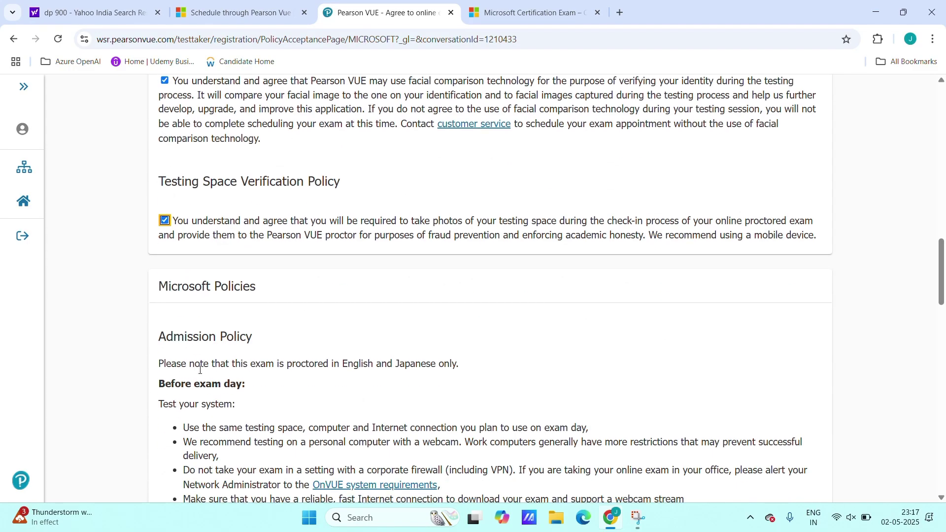
pyautogui.scroll(-5, 200, 371)
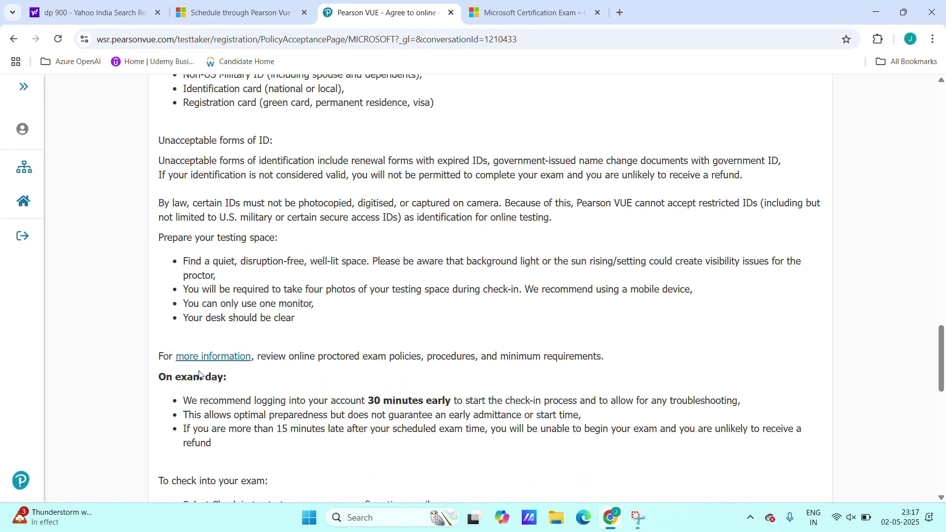
pyautogui.scroll(-10, 199, 375)
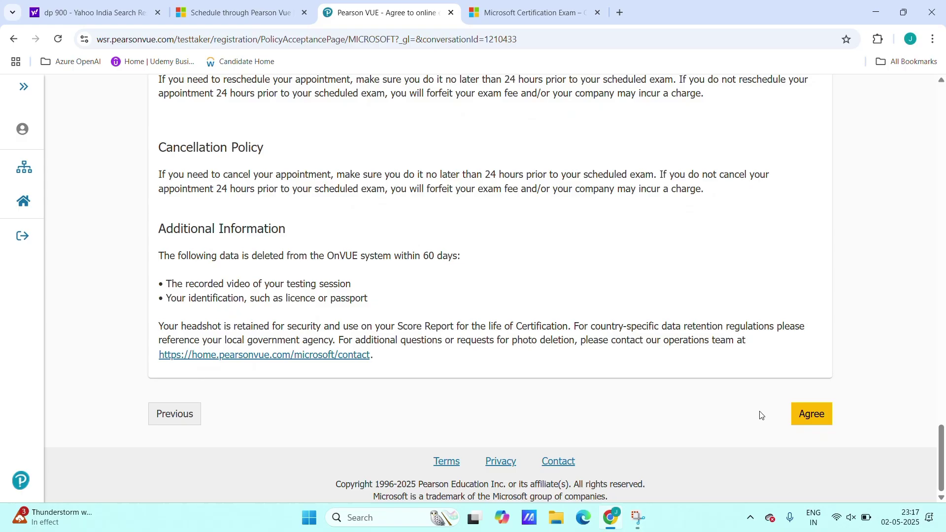
# Step: Agree to the online exam policies and keep English as the proctor language
pyautogui.click(803, 426)
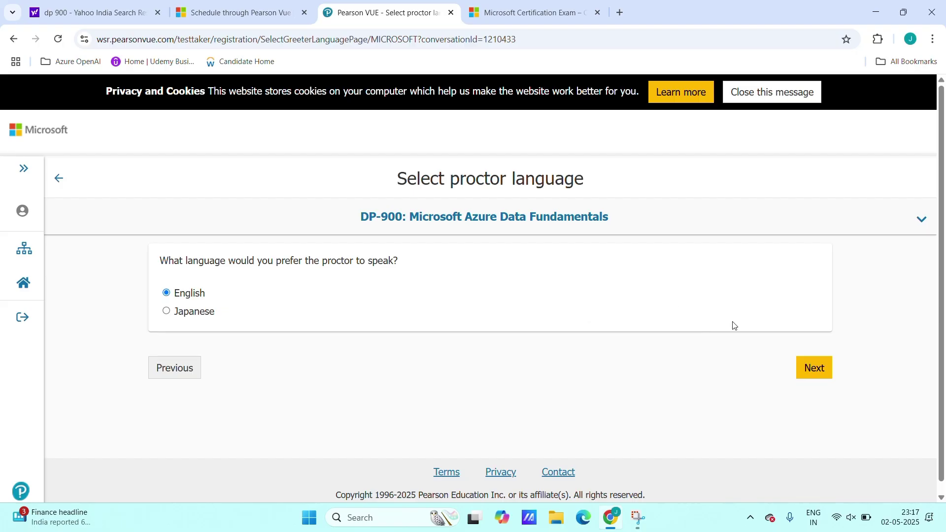
pyautogui.click(810, 368)
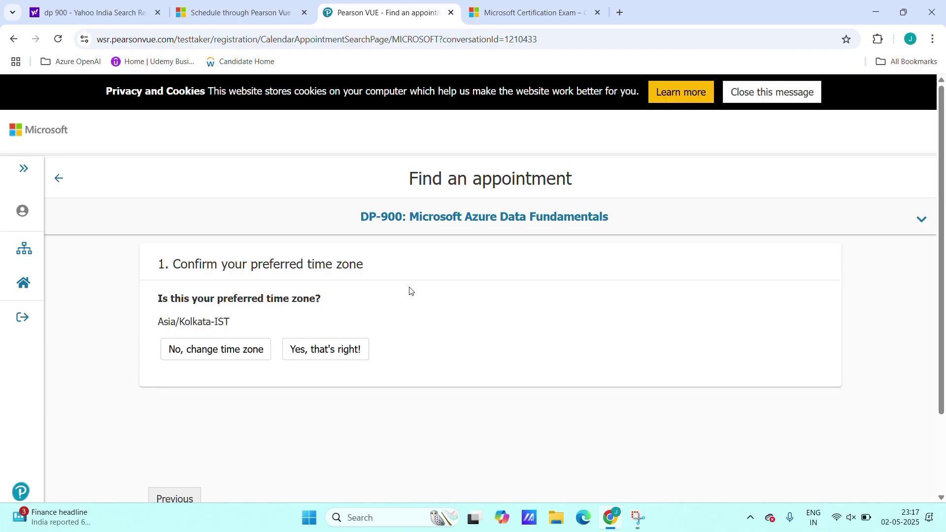
# Step: Confirm the Asia/Kolkata-IST time zone and book the Sunday 4 May 2025, 11:15 pm slot
pyautogui.click(310, 351)
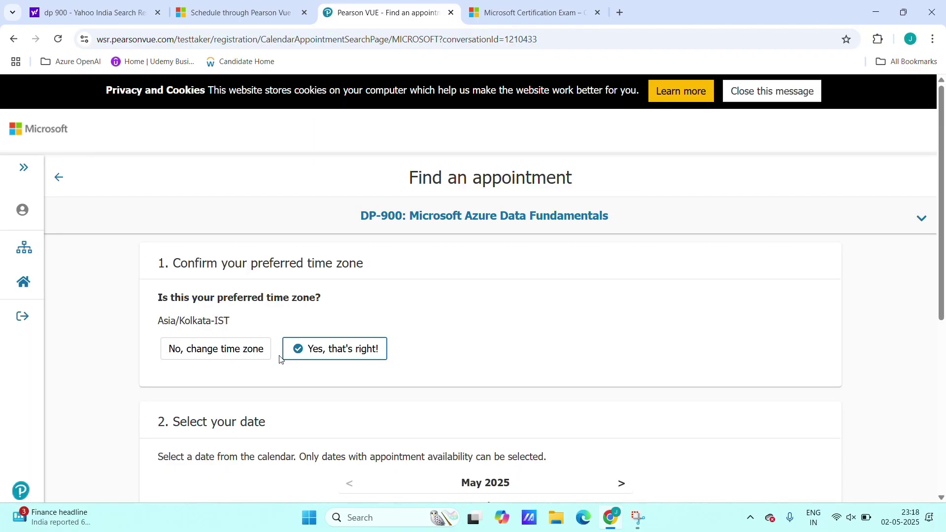
pyautogui.scroll(-3, 278, 359)
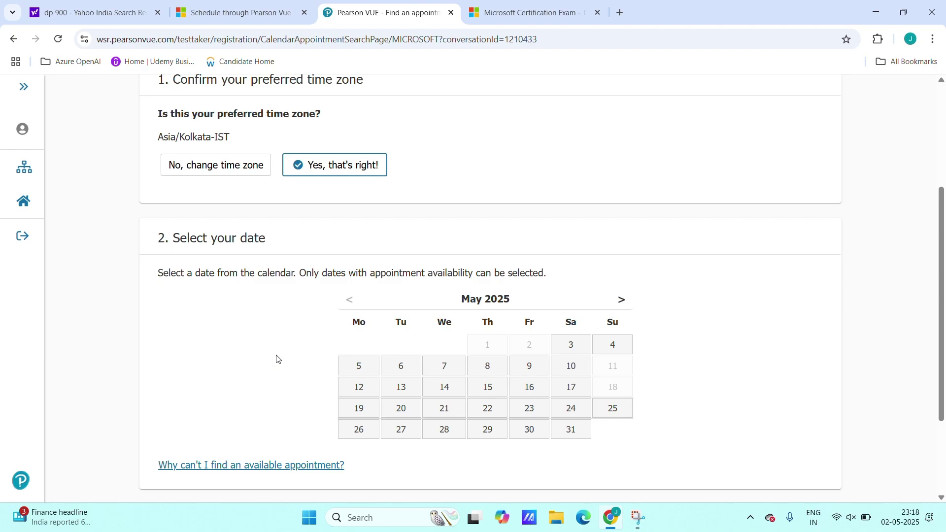
pyautogui.scroll(-1, 278, 359)
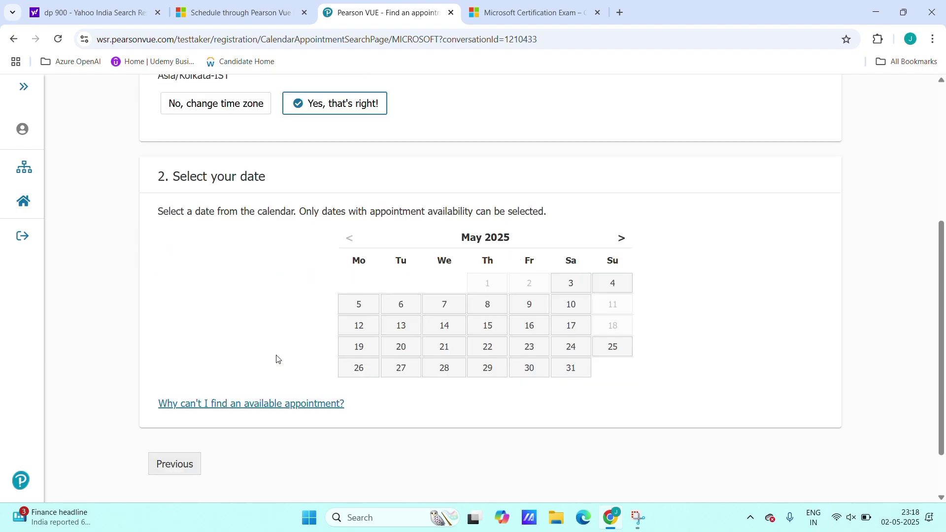
pyautogui.scroll(1, 276, 359)
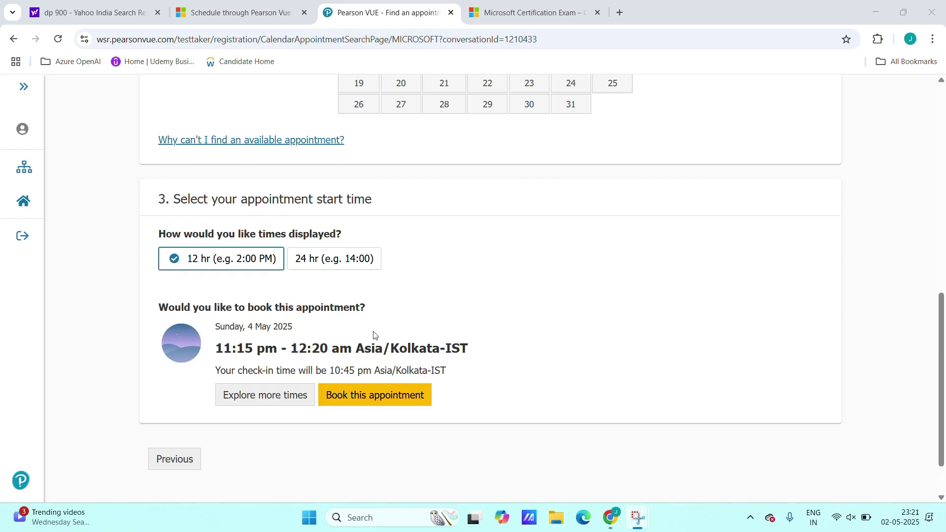
pyautogui.click(367, 400)
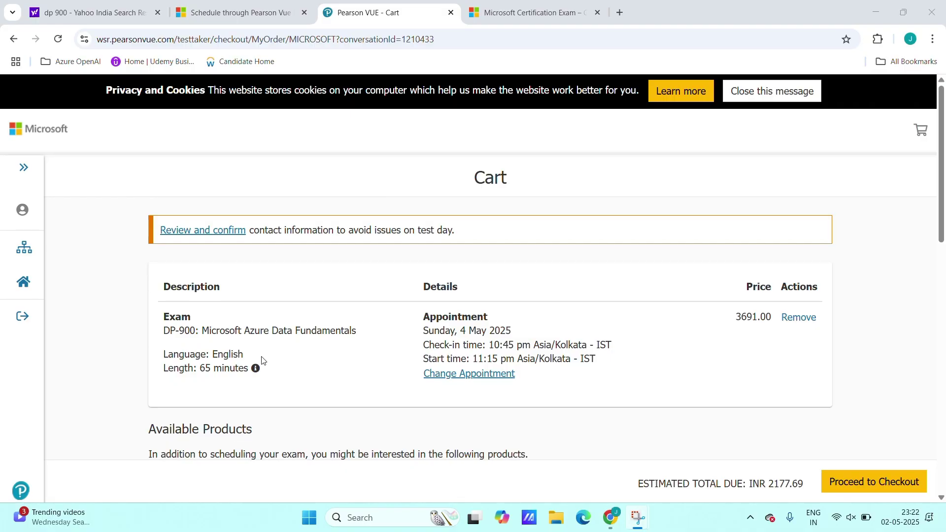
# Step: Check the DP-900 cart's appointment details and INR 2177.69 Total Due, then proceed to checkout
pyautogui.scroll(-3, 261, 360)
pyautogui.scroll(1, 262, 360)
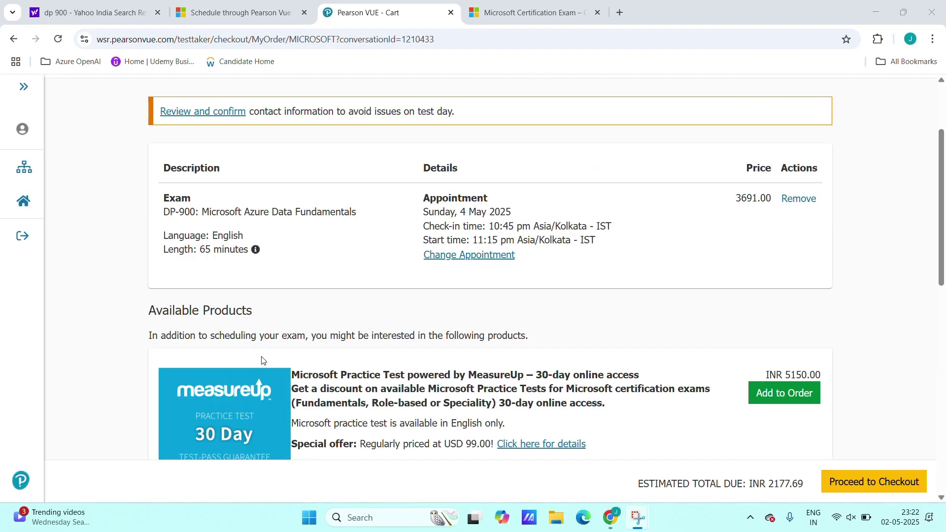
pyautogui.scroll(2, 262, 361)
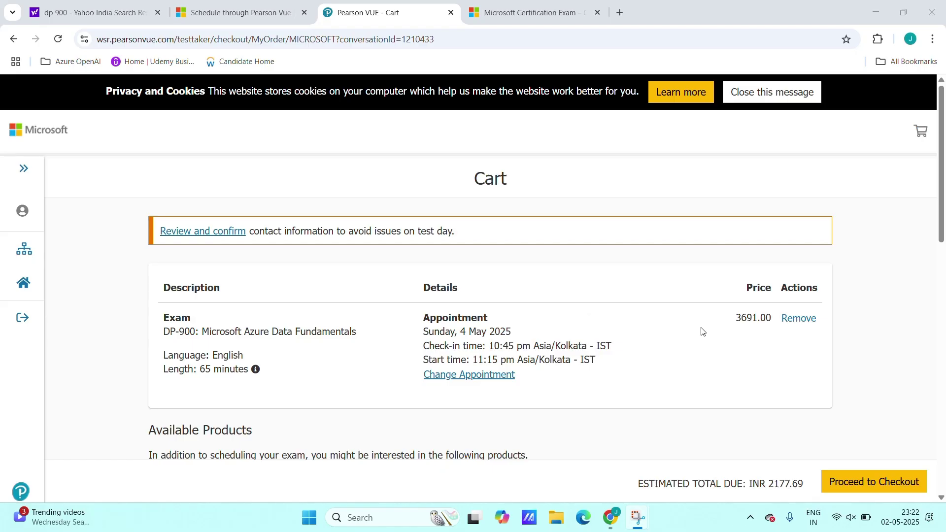
pyautogui.scroll(-5, 726, 340)
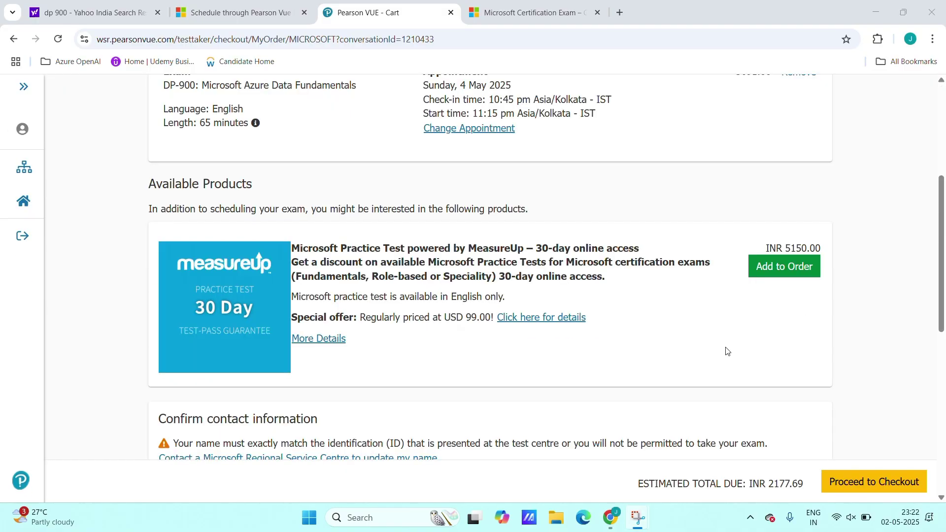
pyautogui.scroll(-1, 723, 348)
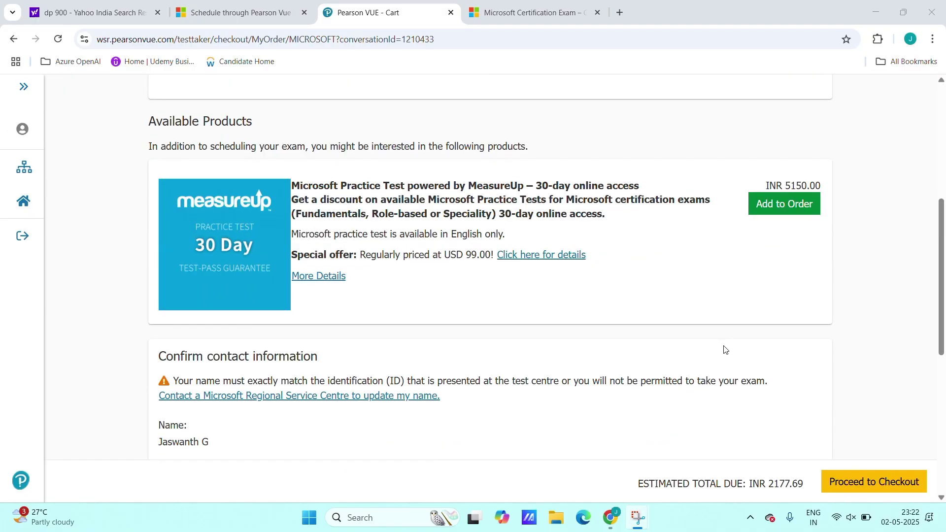
pyautogui.scroll(-8, 726, 350)
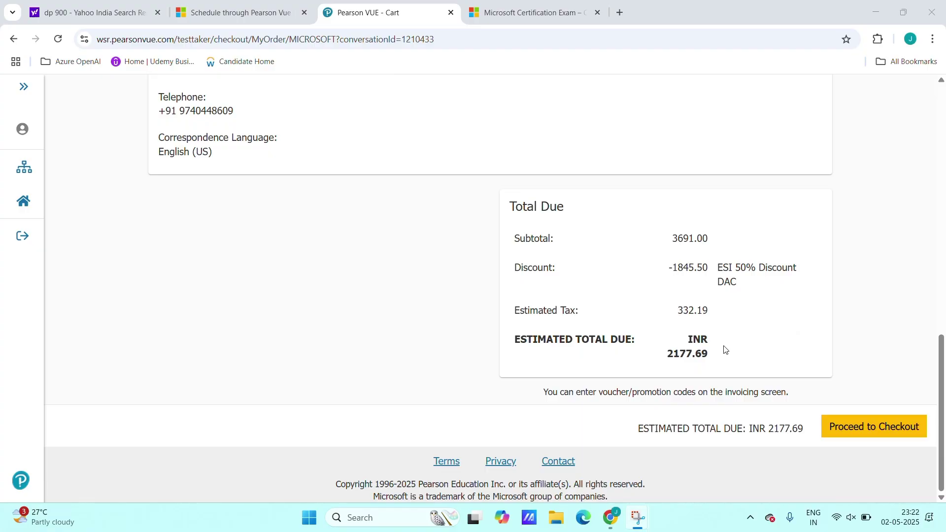
pyautogui.scroll(7, 727, 349)
pyautogui.scroll(1, 637, 338)
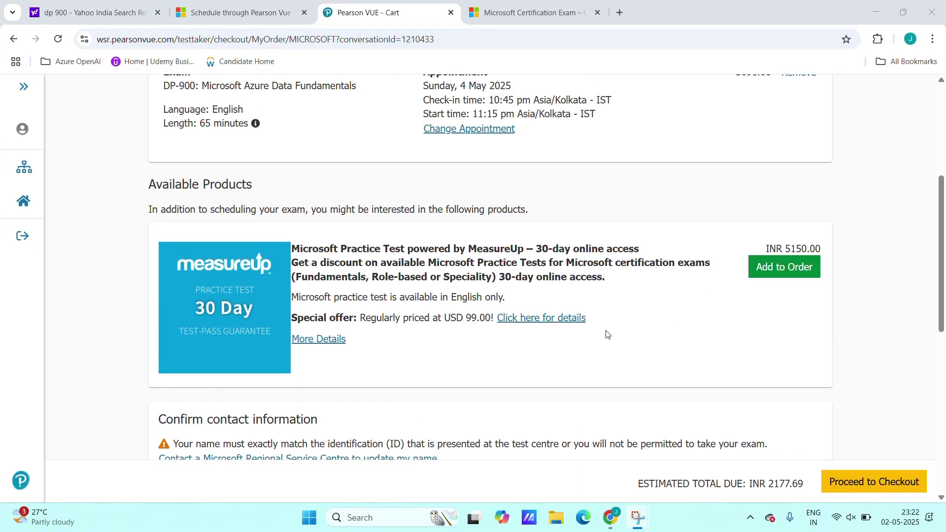
pyautogui.scroll(5, 607, 335)
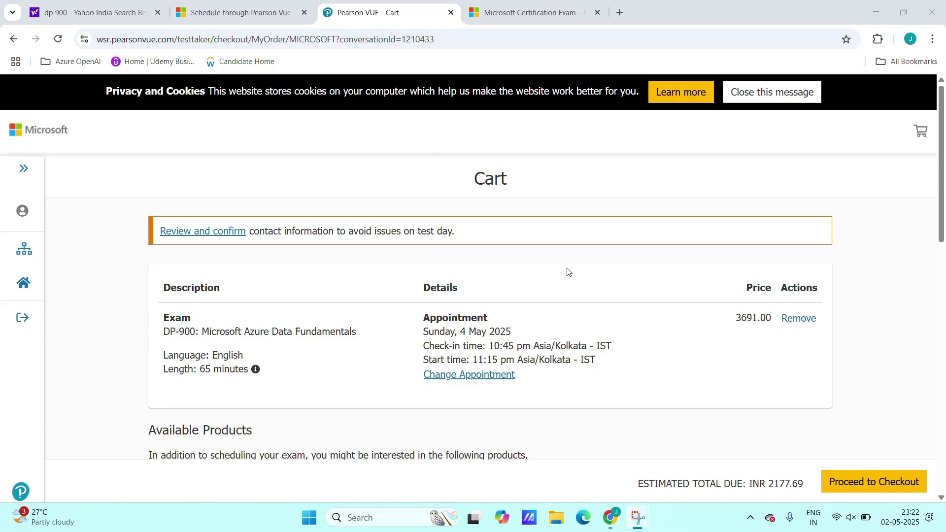
pyautogui.scroll(-6, 583, 285)
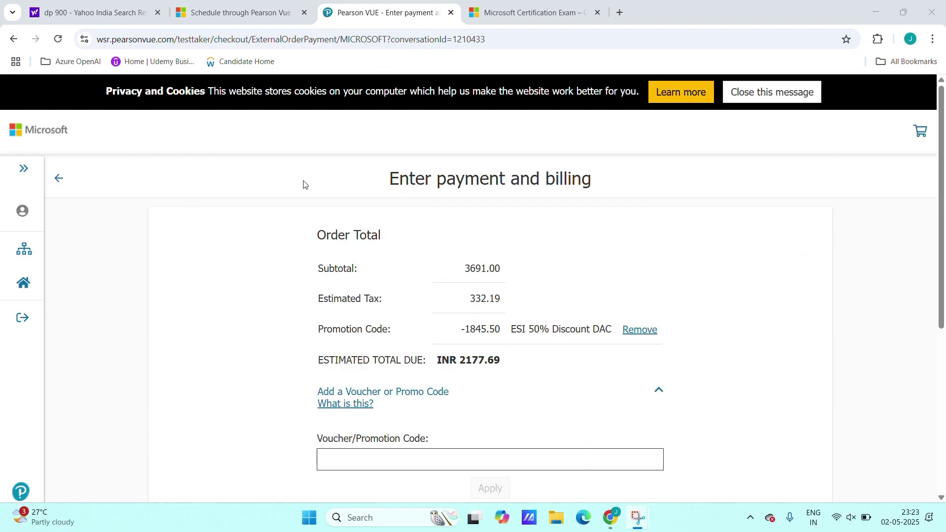
pyautogui.scroll(-5, 234, 275)
pyautogui.scroll(-1, 233, 275)
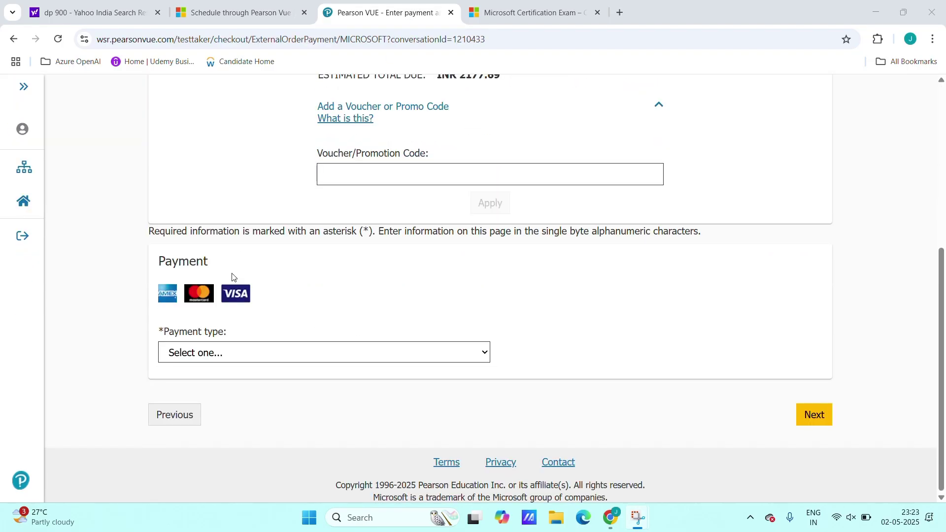
pyautogui.scroll(6, 235, 275)
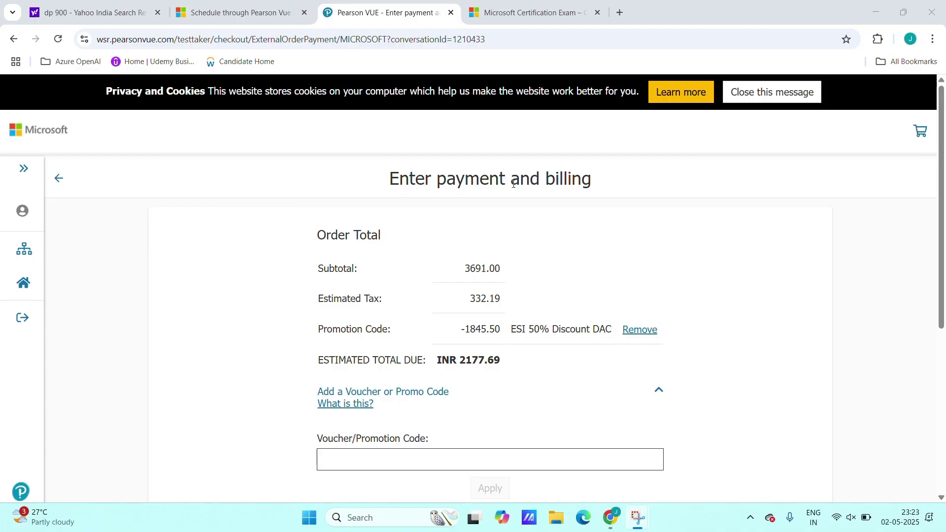
pyautogui.scroll(-3, 435, 266)
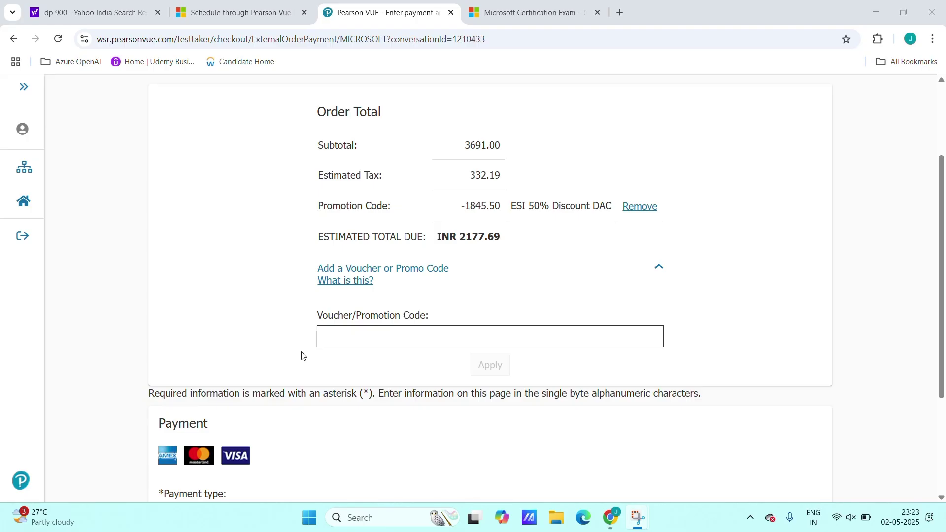
pyautogui.scroll(-2, 303, 352)
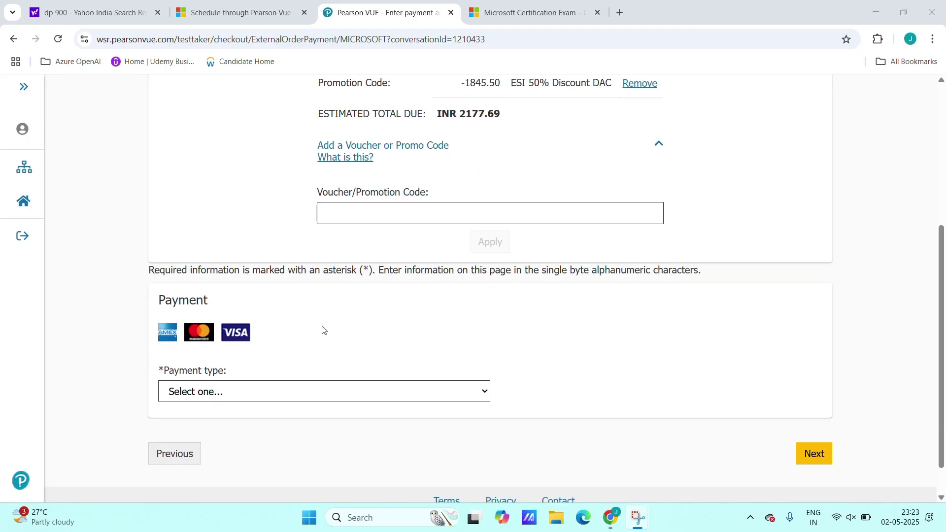
pyautogui.scroll(2, 301, 322)
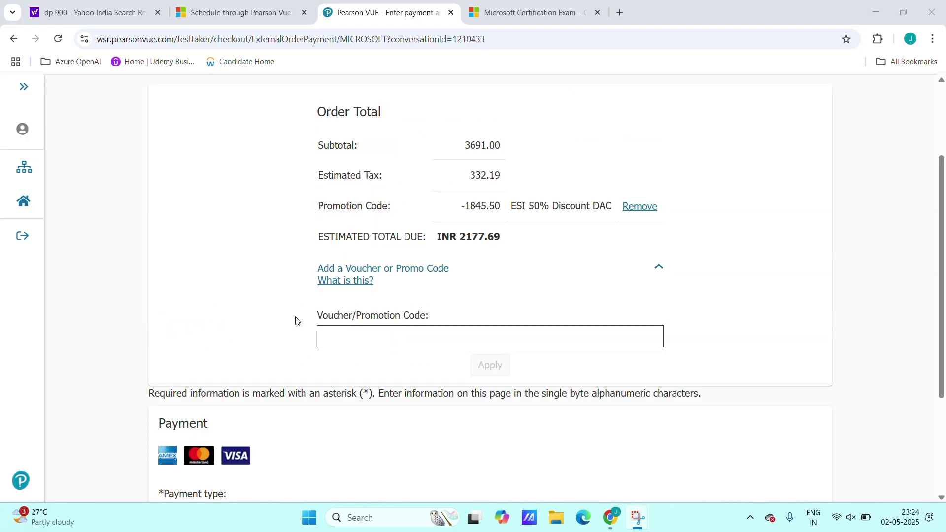